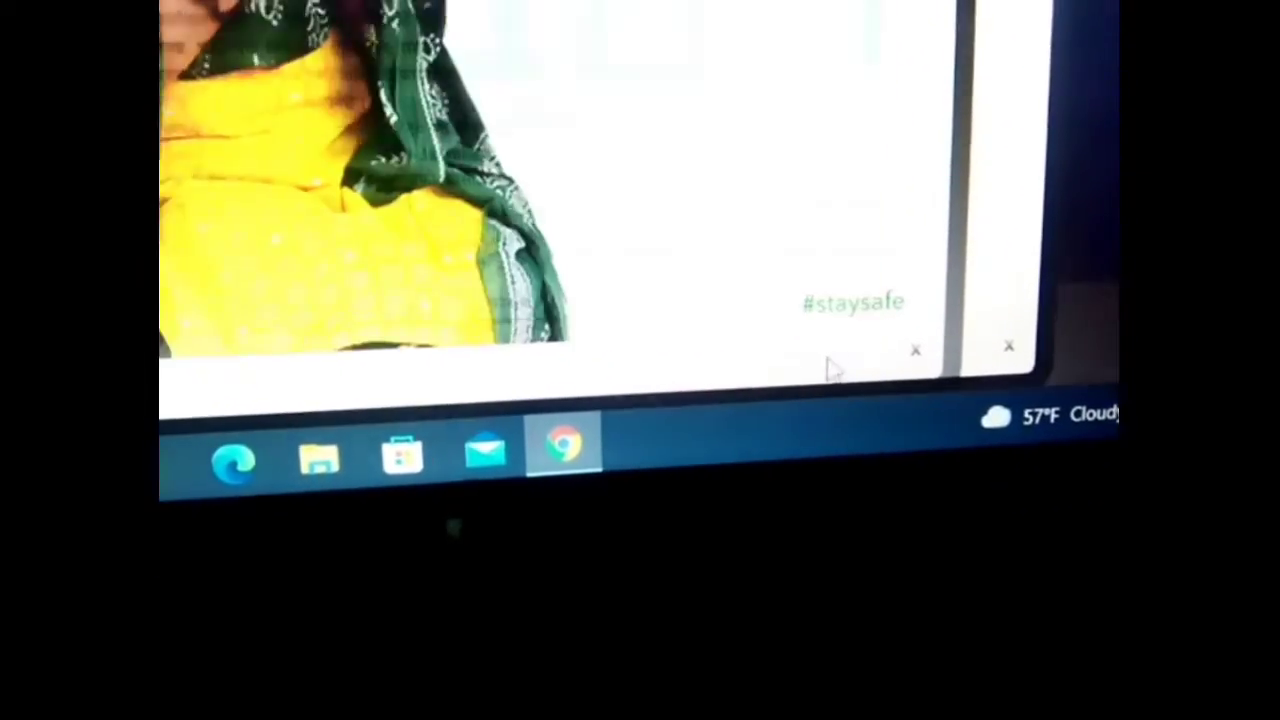
Step: Close the #staysafe and notice popups and go to the site's Career page
left_click(886, 362)
left_click(981, 358)
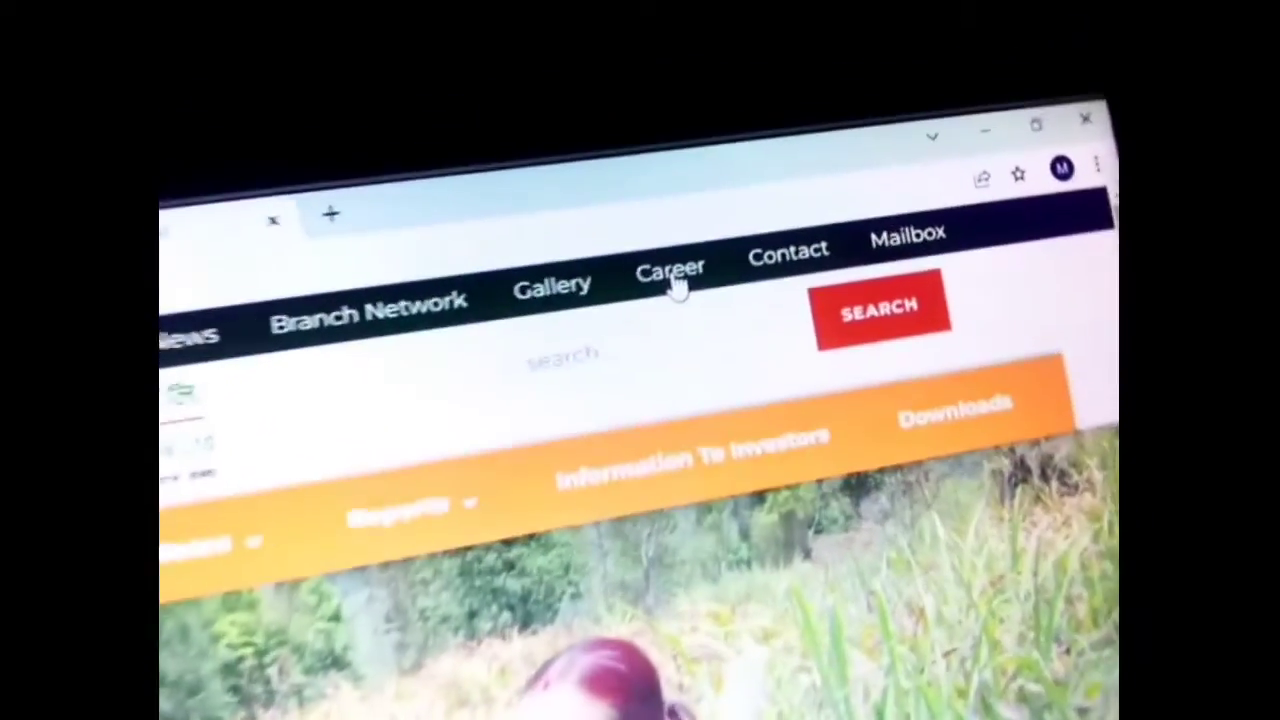
left_click(620, 300)
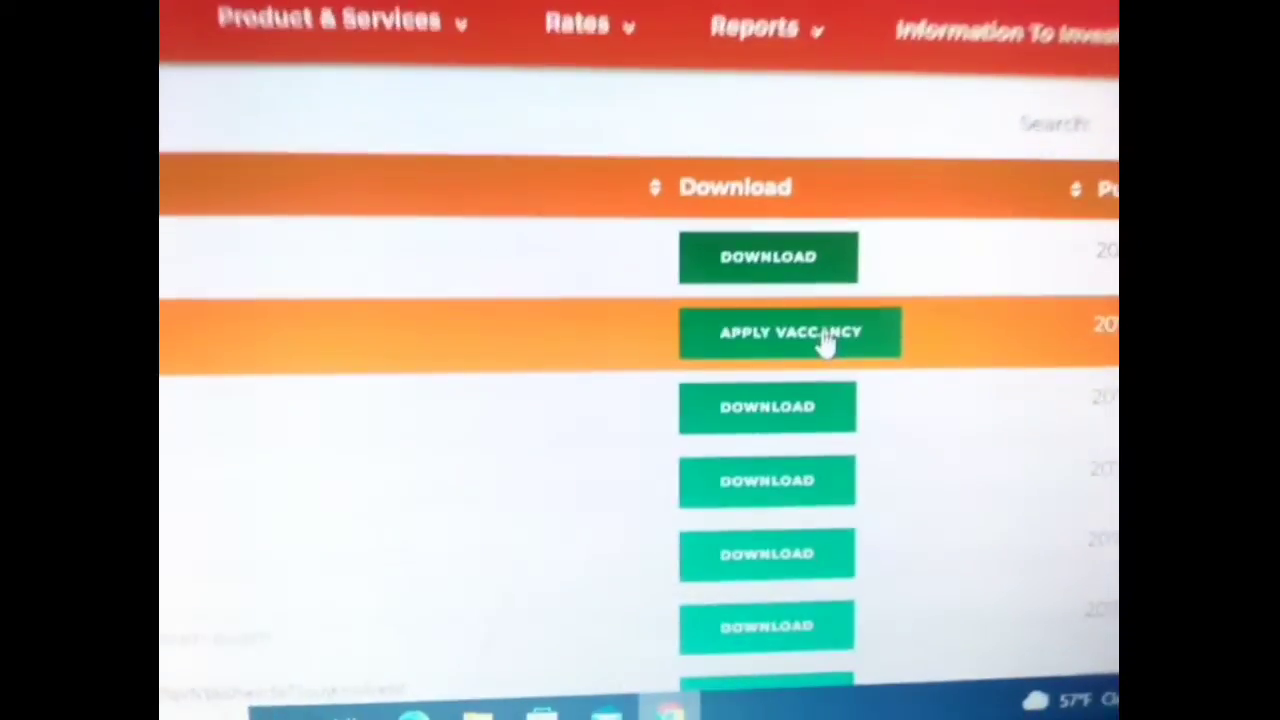
Step: Open the Junior assistant vacancy's Google Form via the APPLY VACCANCY button
left_click(810, 363)
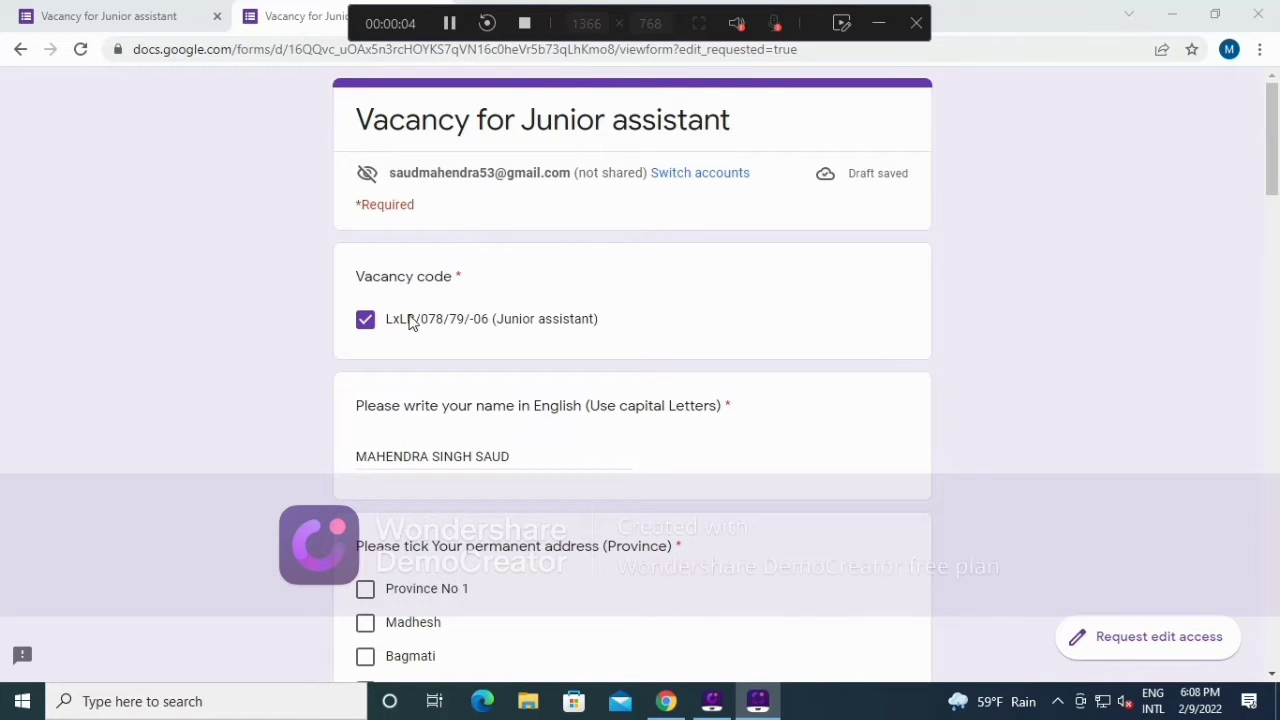
scroll(430, 350, "down", 2)
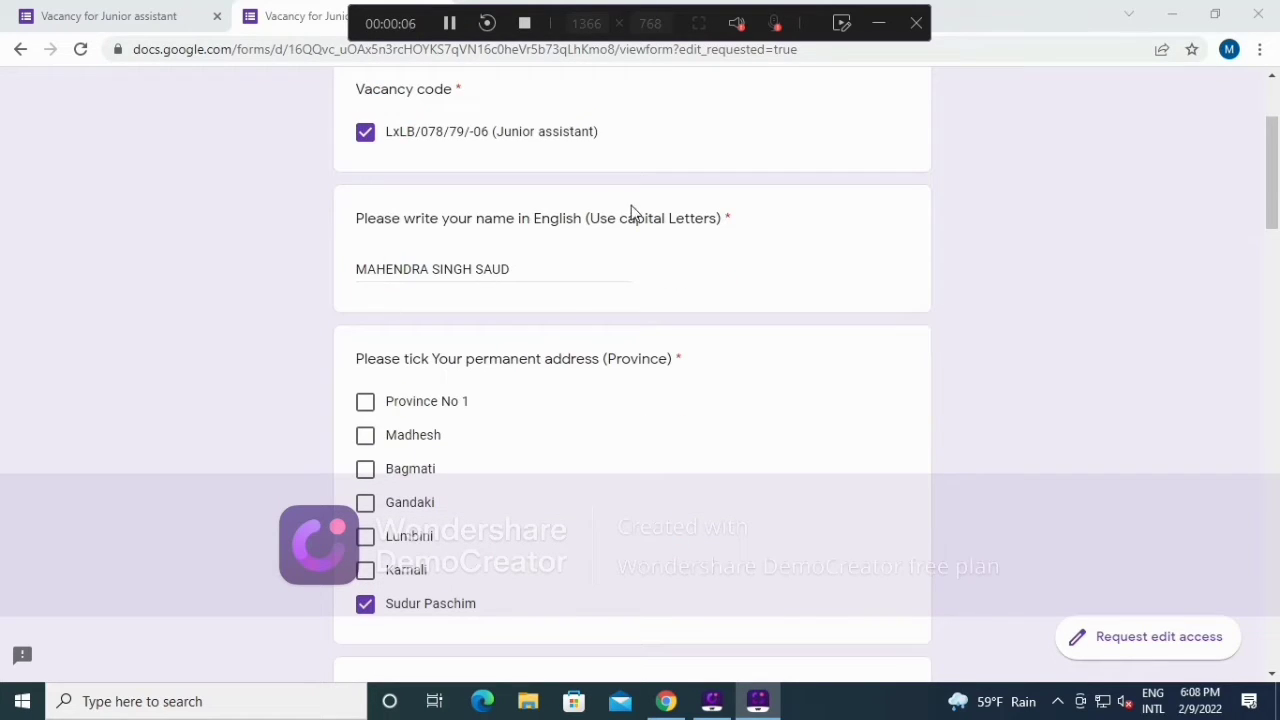
scroll(430, 366, "down", 2)
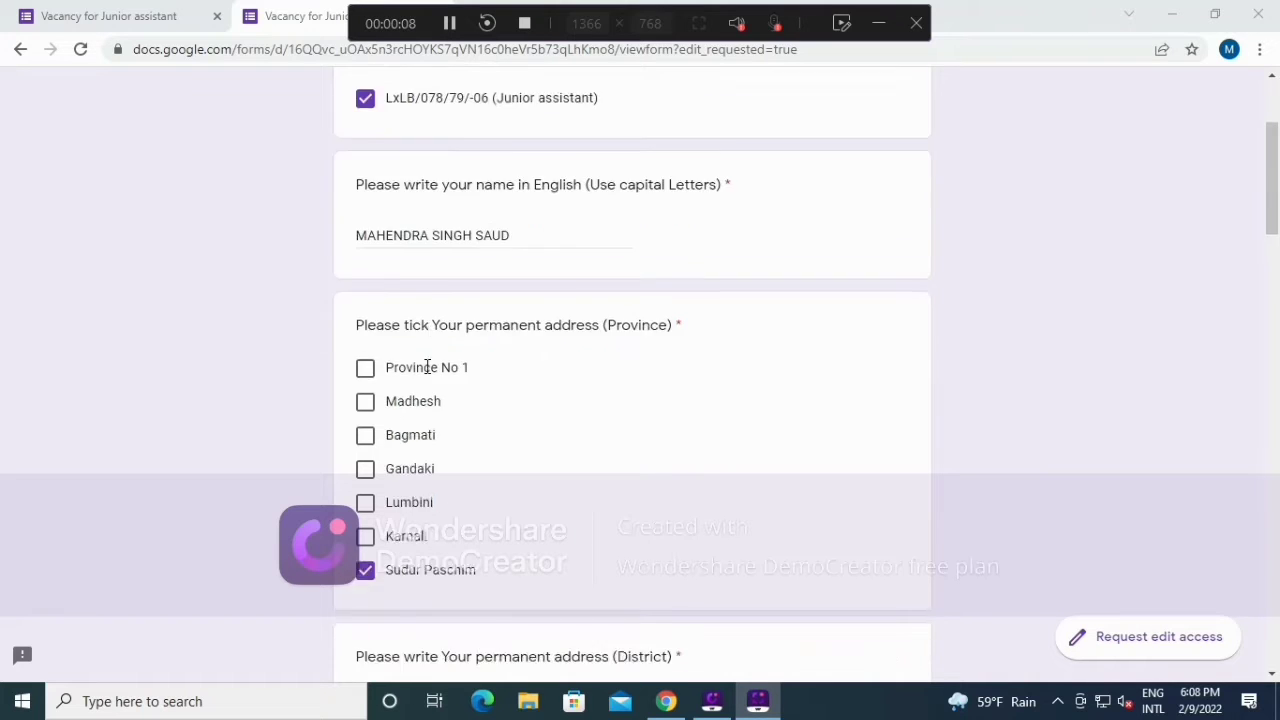
scroll(476, 385, "down", 2)
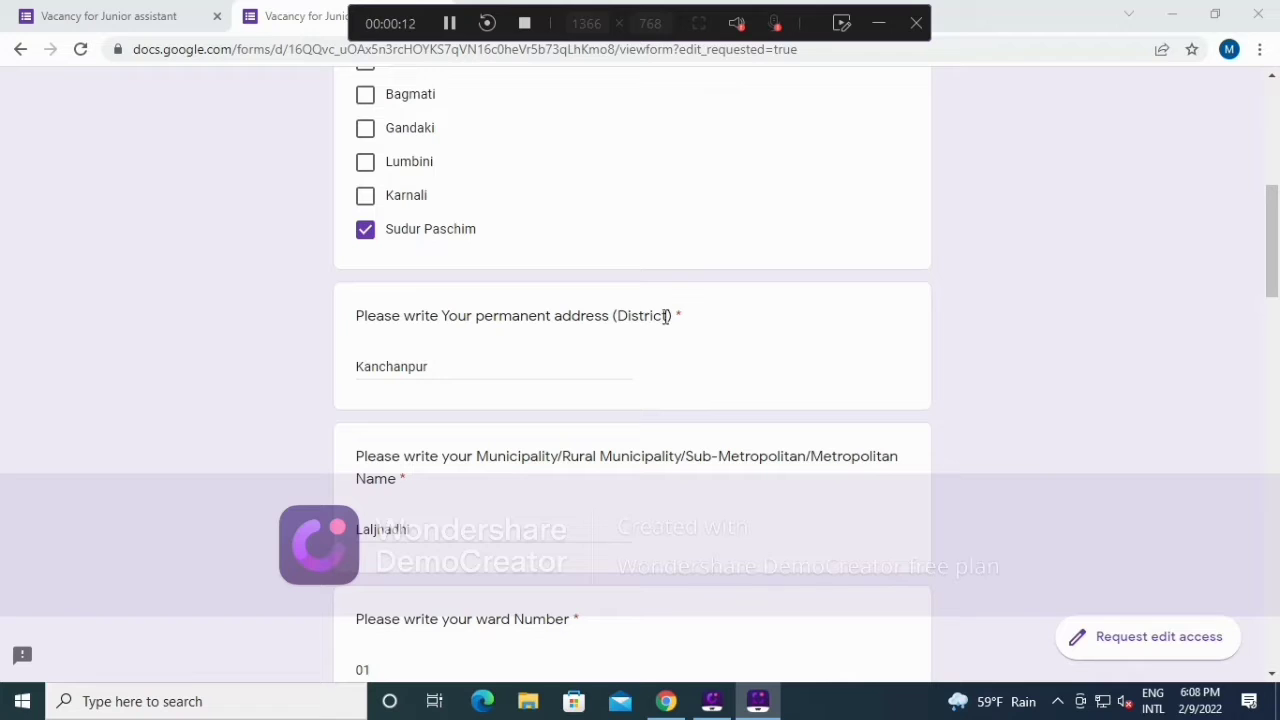
left_click_drag(608, 316, 679, 316)
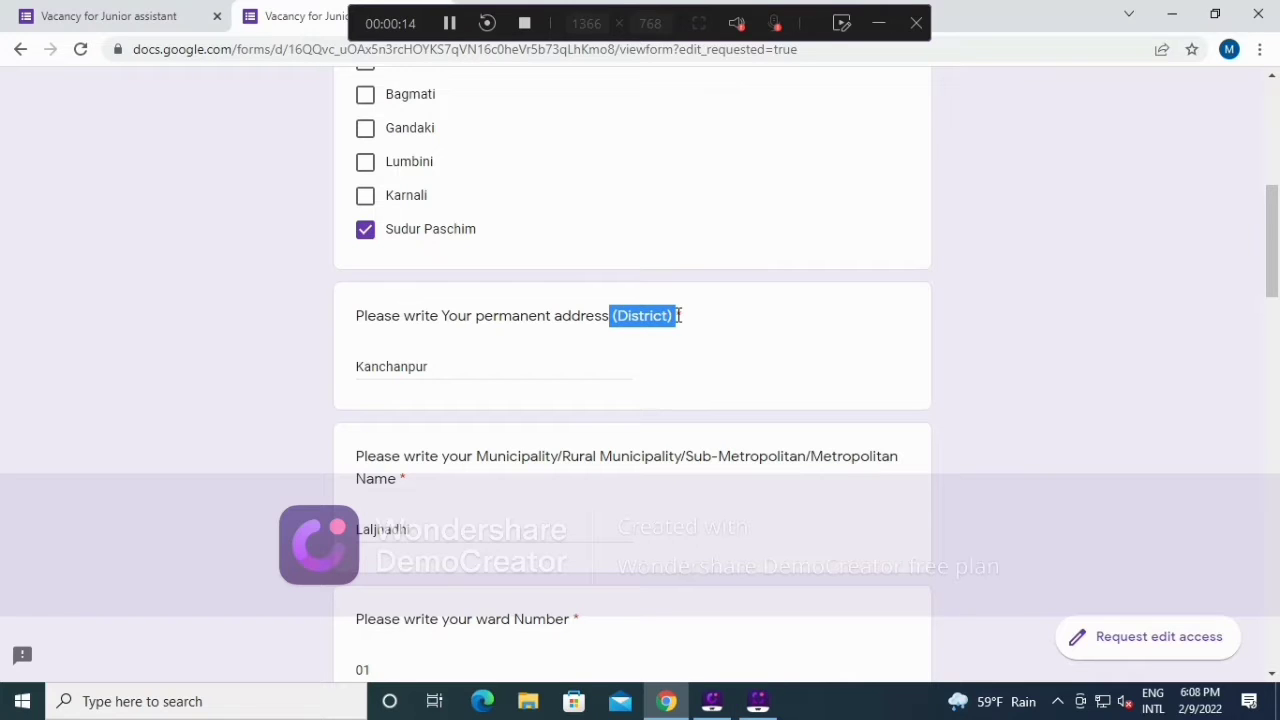
left_click(485, 367)
scroll(640, 303, "down", 3)
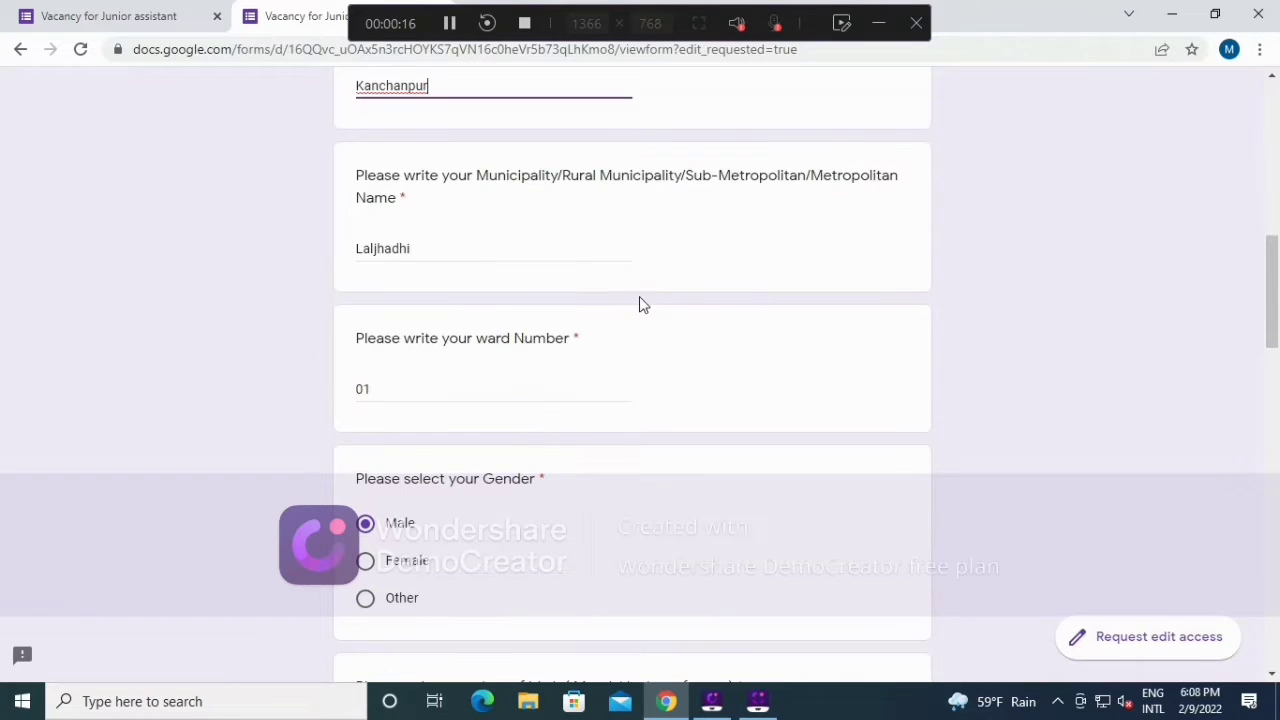
left_click_drag(348, 177, 897, 211)
left_click(437, 251)
scroll(433, 254, "down", 1)
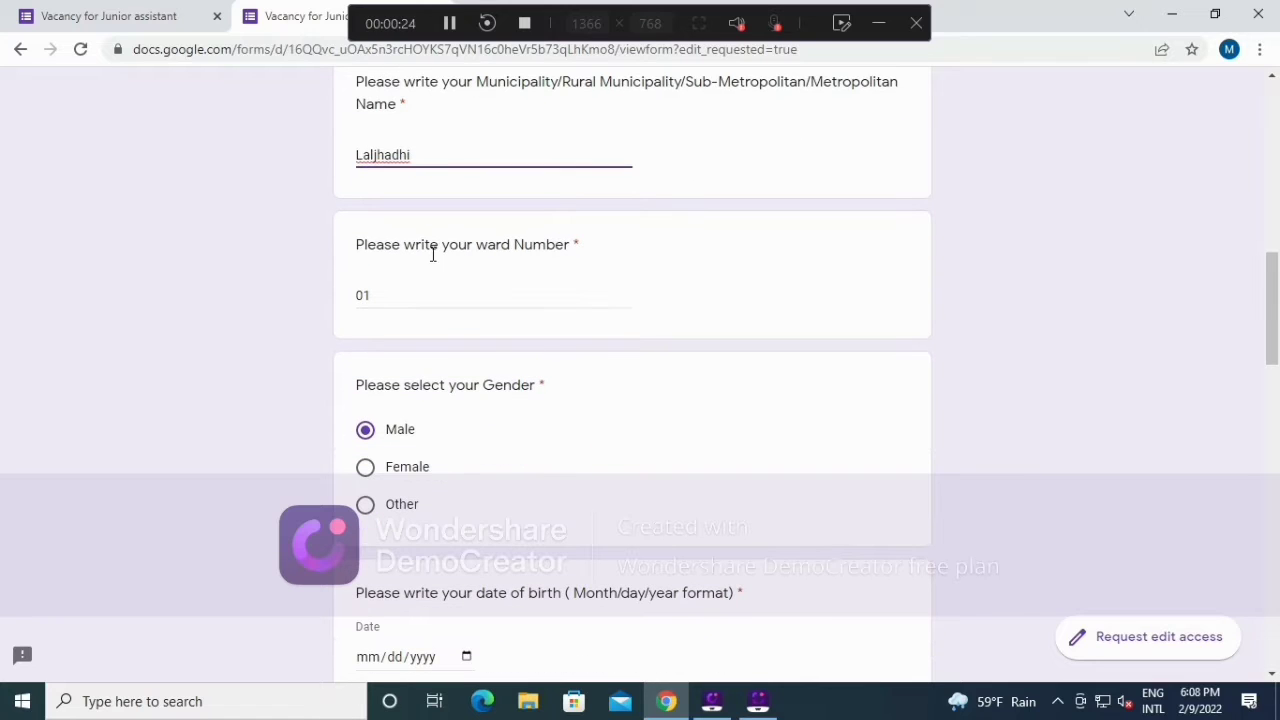
left_click_drag(357, 245, 588, 248)
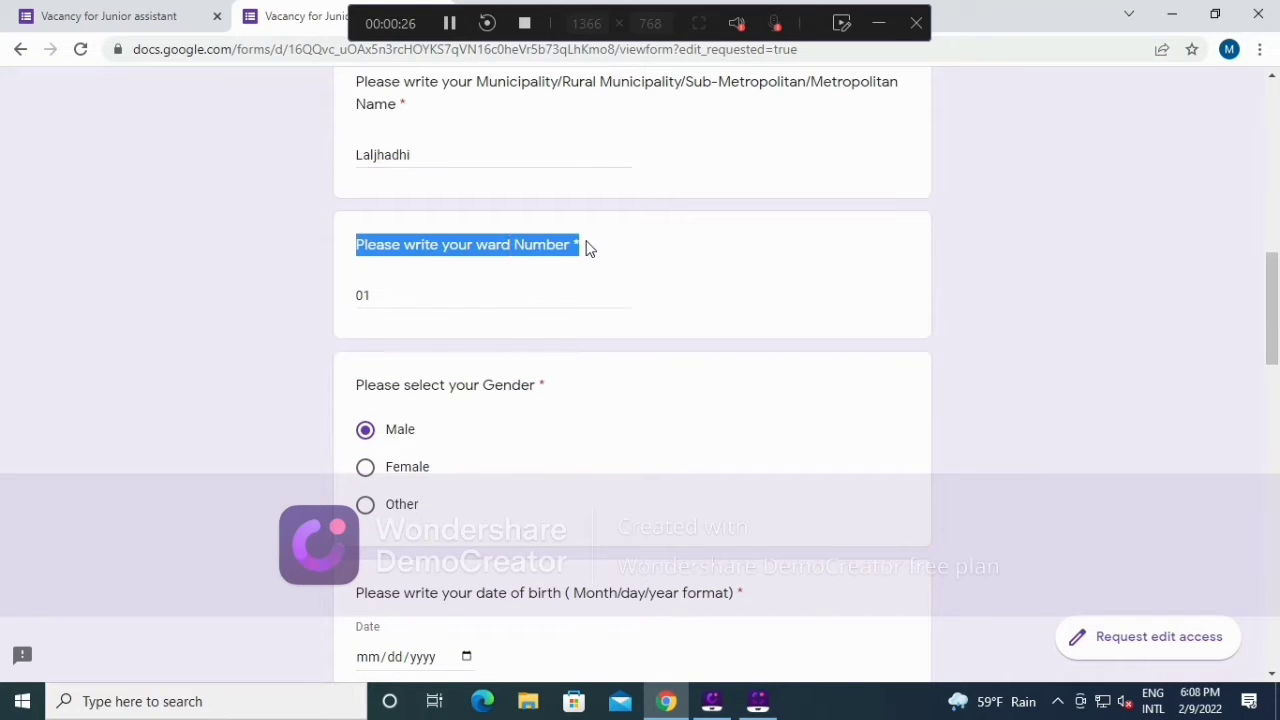
scroll(486, 283, "down", 2)
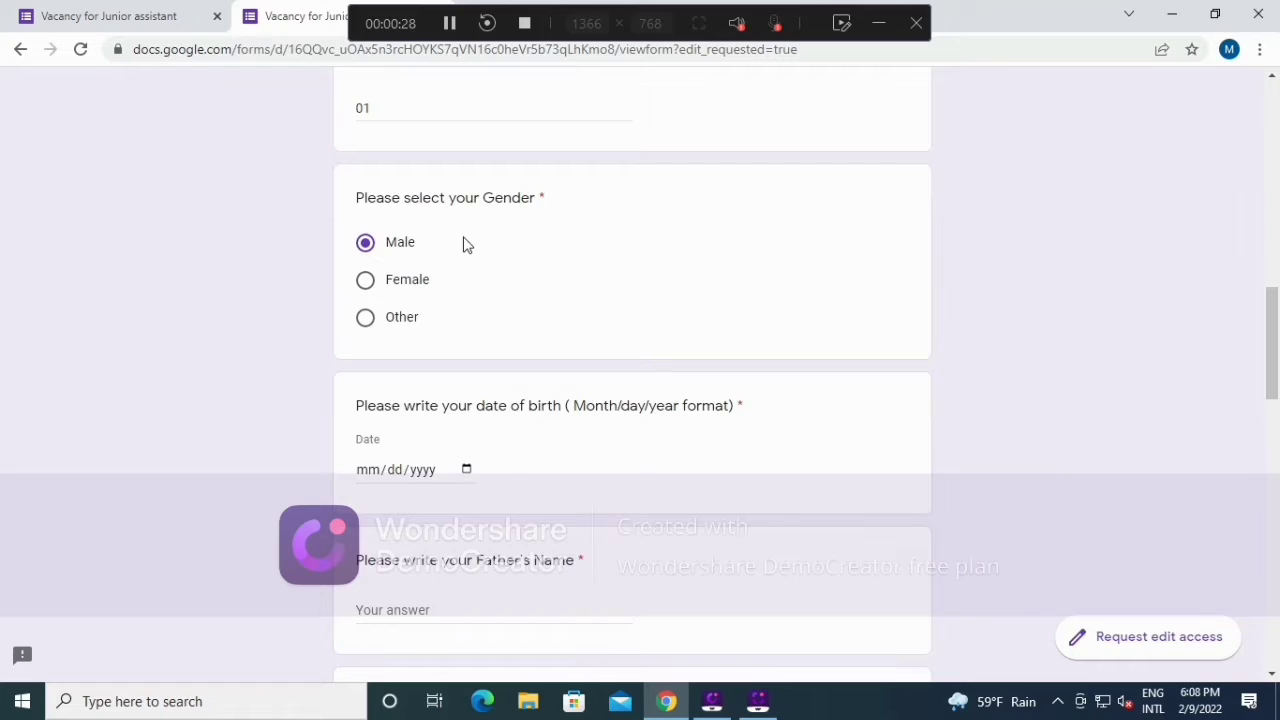
scroll(470, 363, "down", 1)
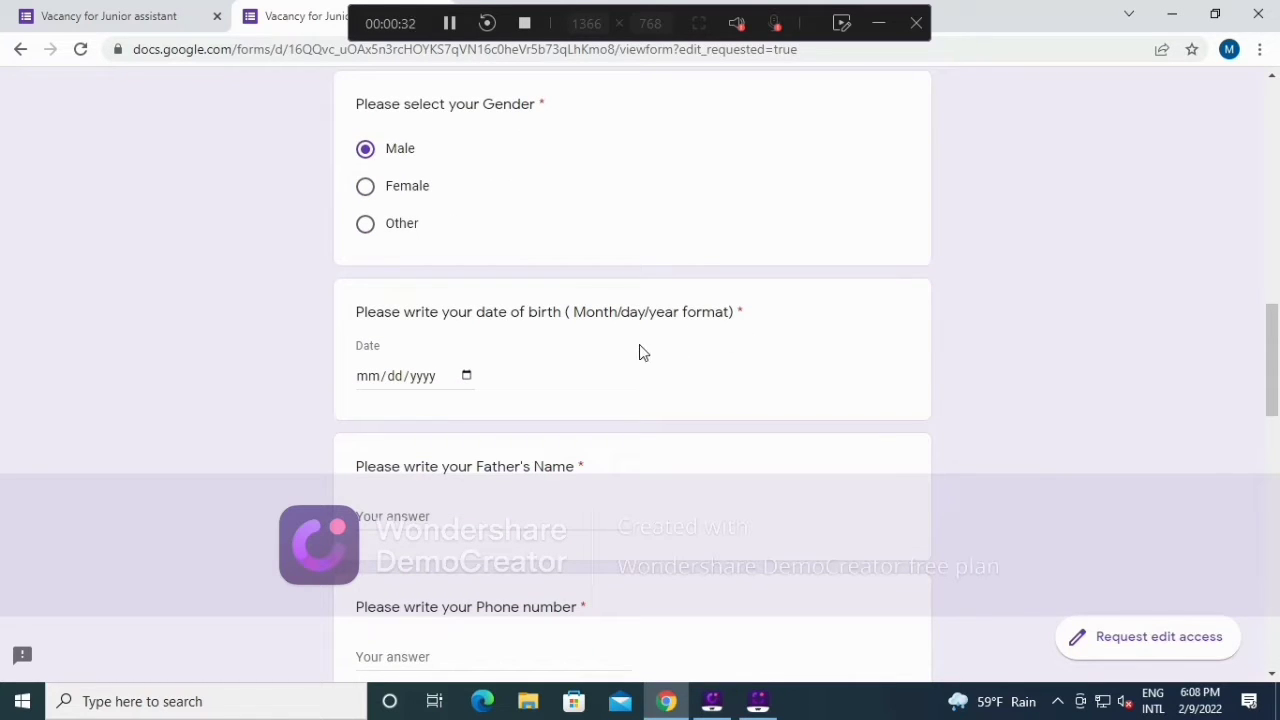
left_click_drag(571, 314, 778, 318)
Step: Enter 03/05/2053 as the date of birth and verify it in the calendar picker
left_click(580, 366)
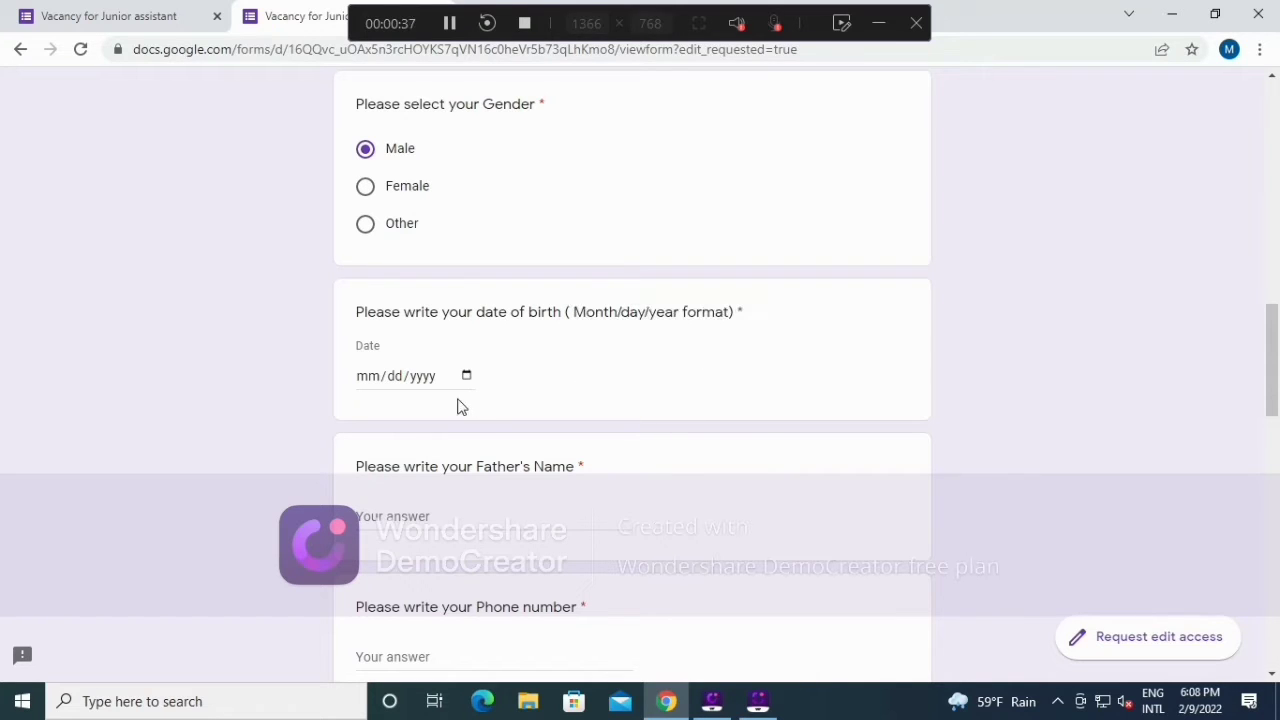
left_click(365, 380)
type("03/0")
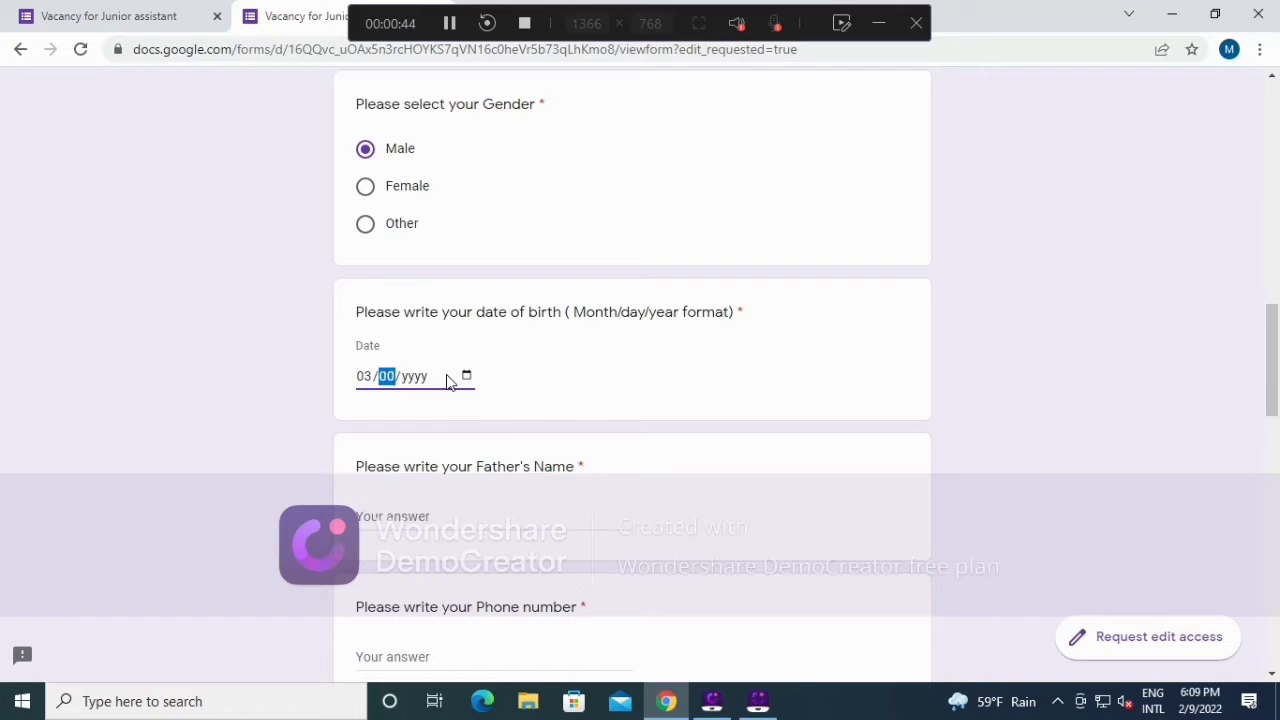
type("5/")
type("205")
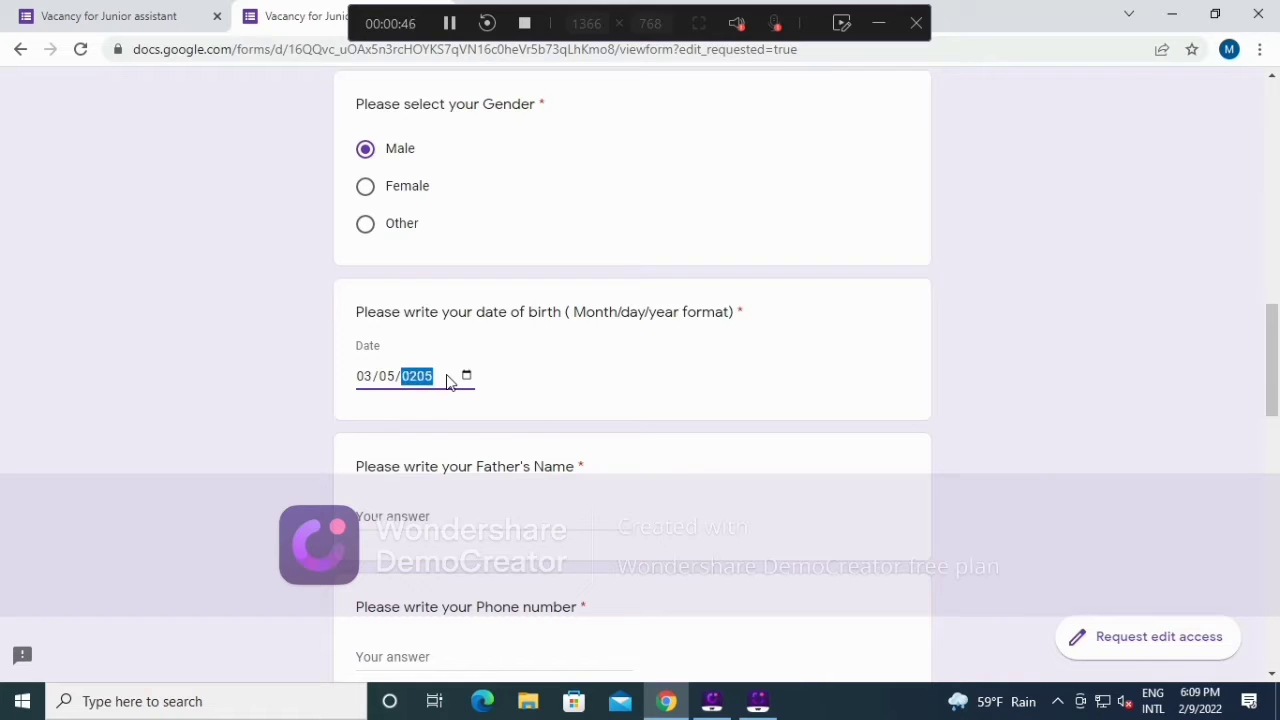
type("3")
scroll(490, 410, "down", 2)
left_click(468, 191)
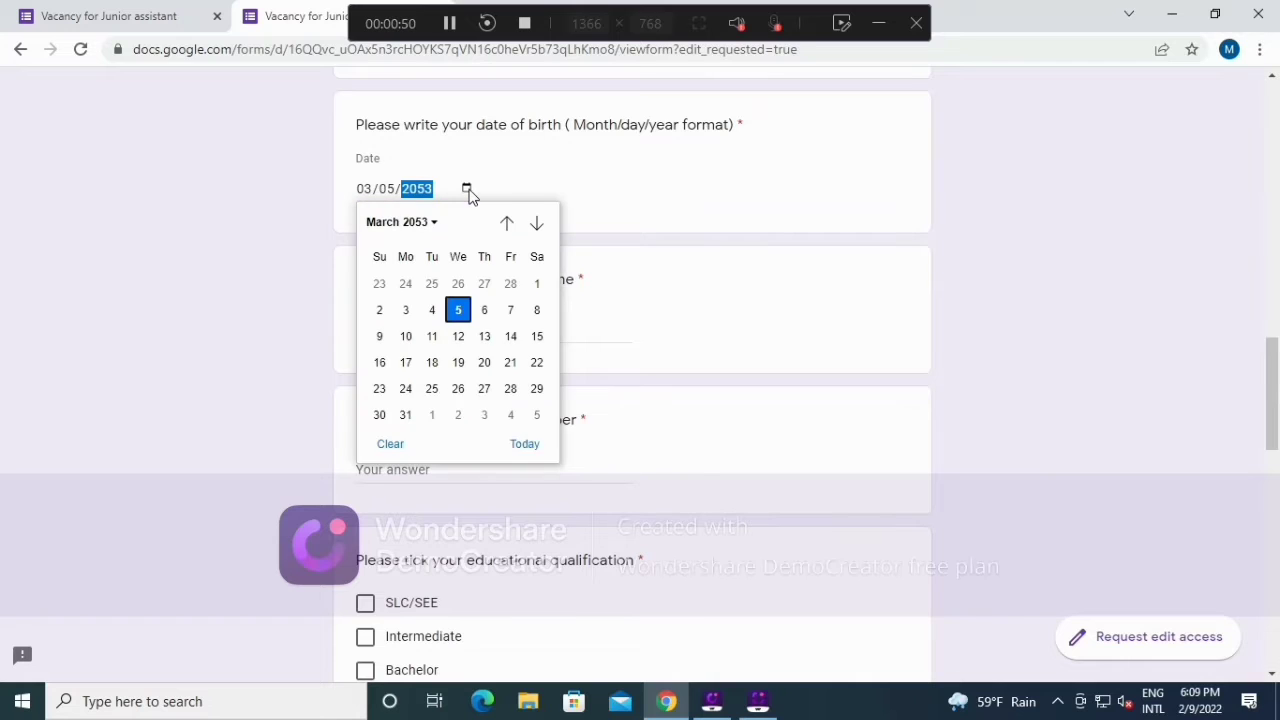
left_click(676, 200)
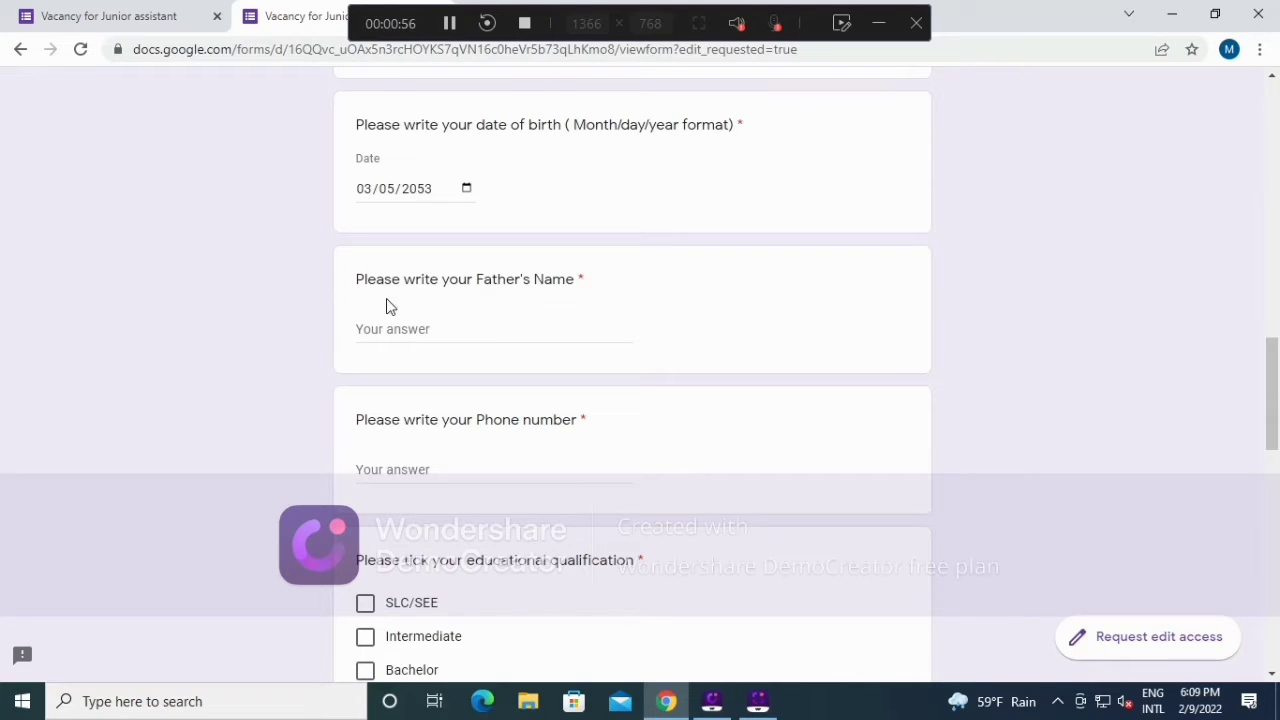
Step: Fill in the father's full name and the applicant's phone number
left_click(420, 328)
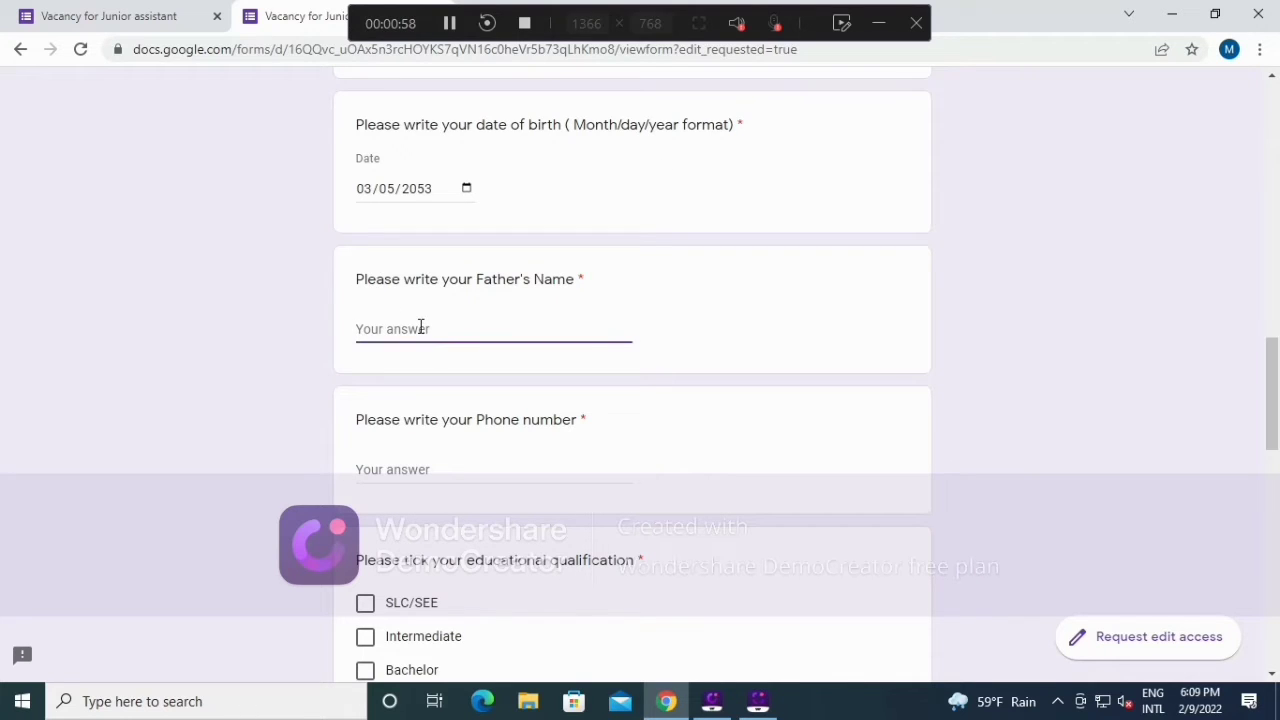
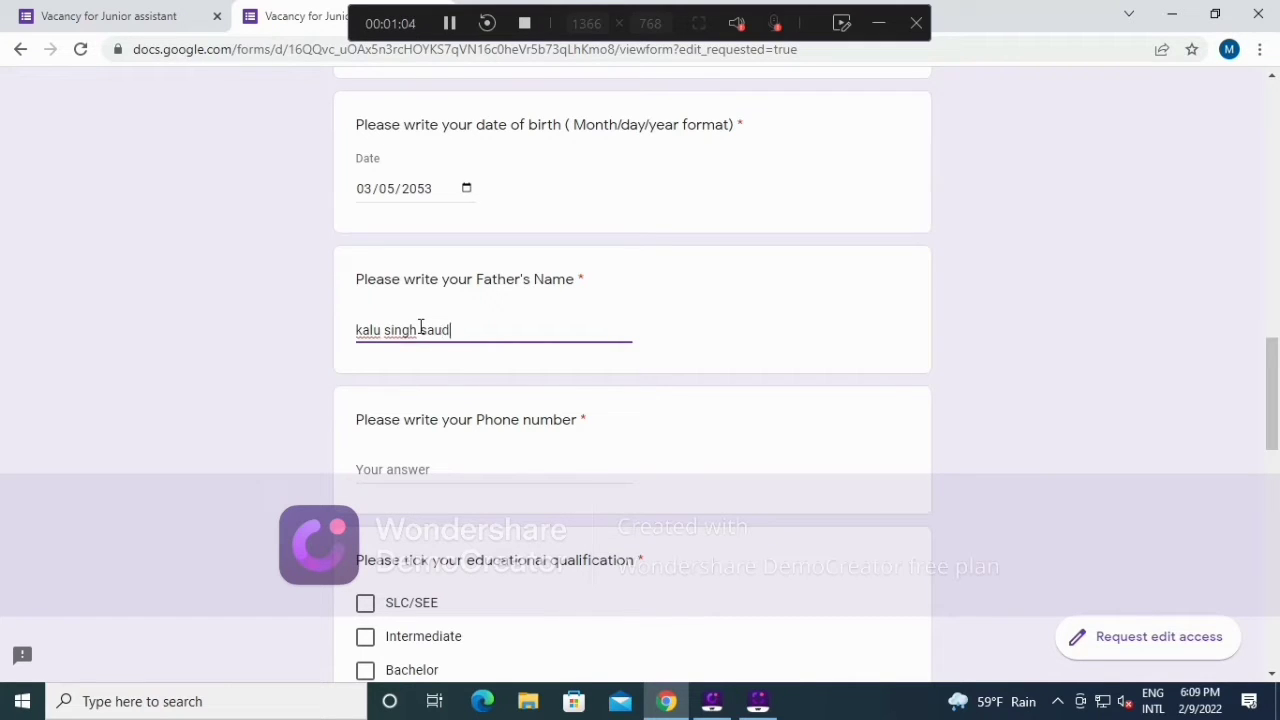
scroll(528, 309, "down", 2)
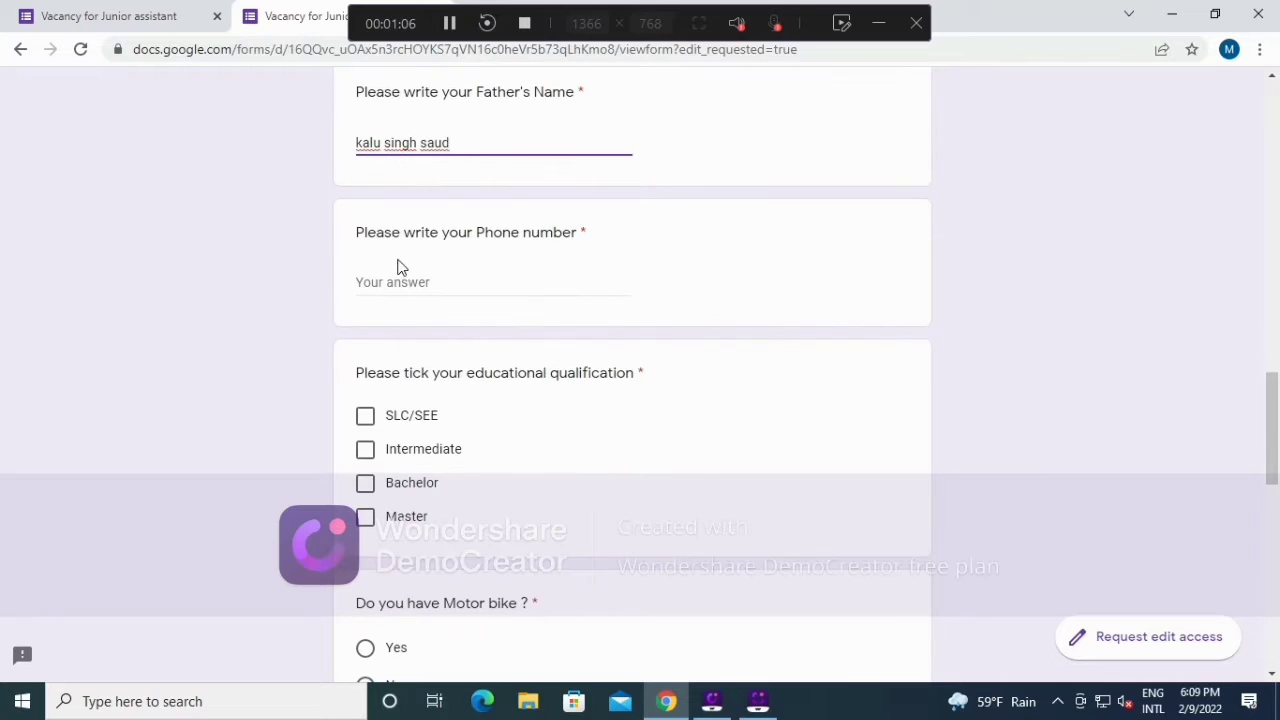
left_click(498, 284)
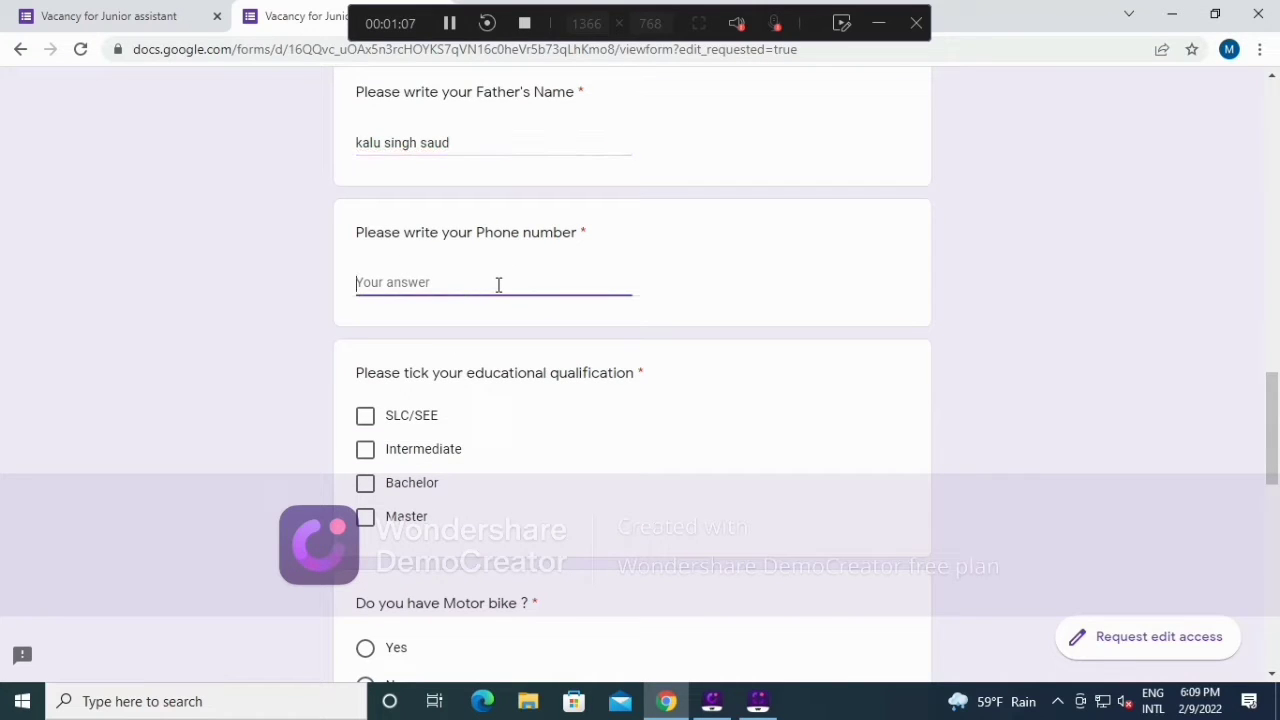
scroll(498, 285, "down", 2)
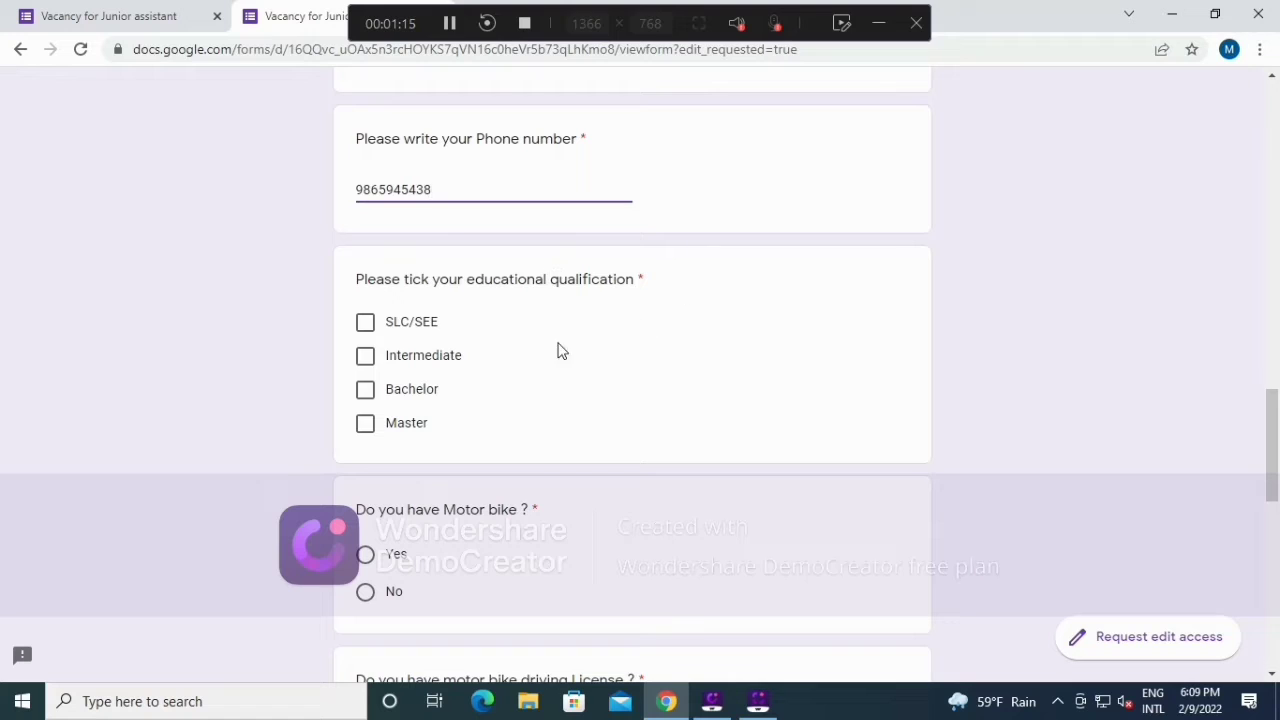
scroll(563, 354, "down", 2)
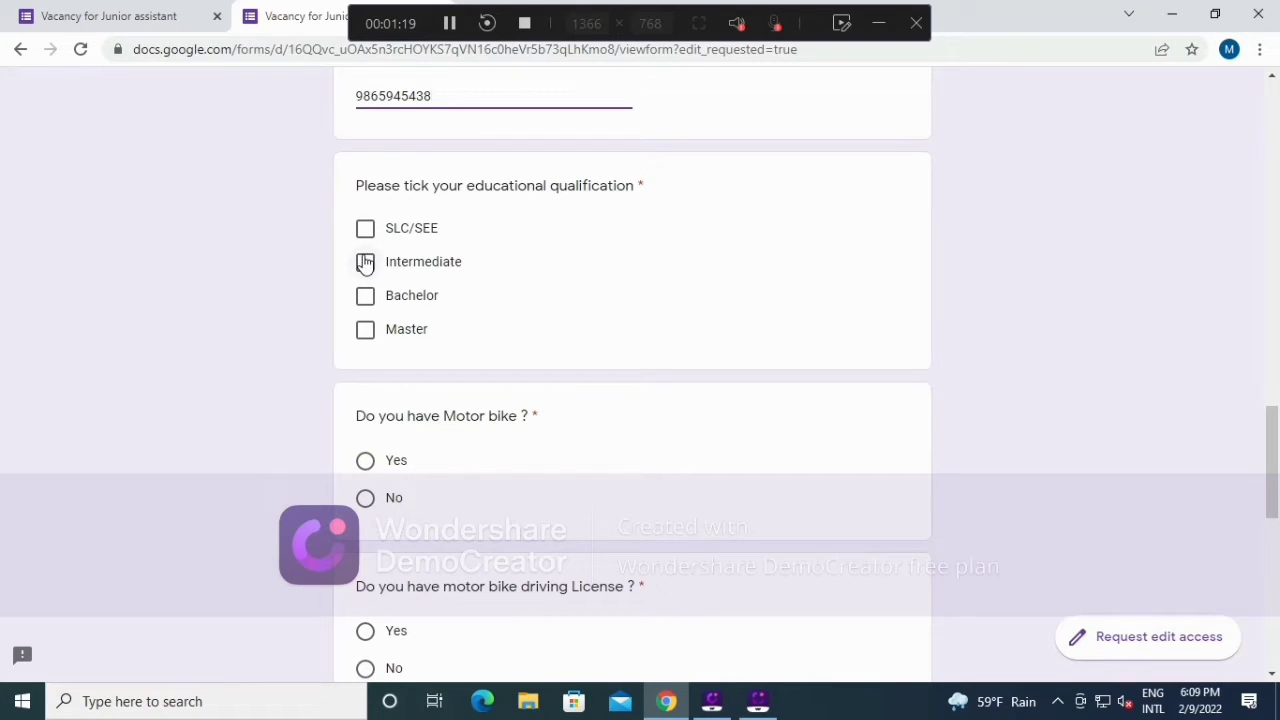
Step: Tick Intermediate for education and choose Yes for motor bike and driving licence
left_click(365, 262)
scroll(640, 240, "down", 1)
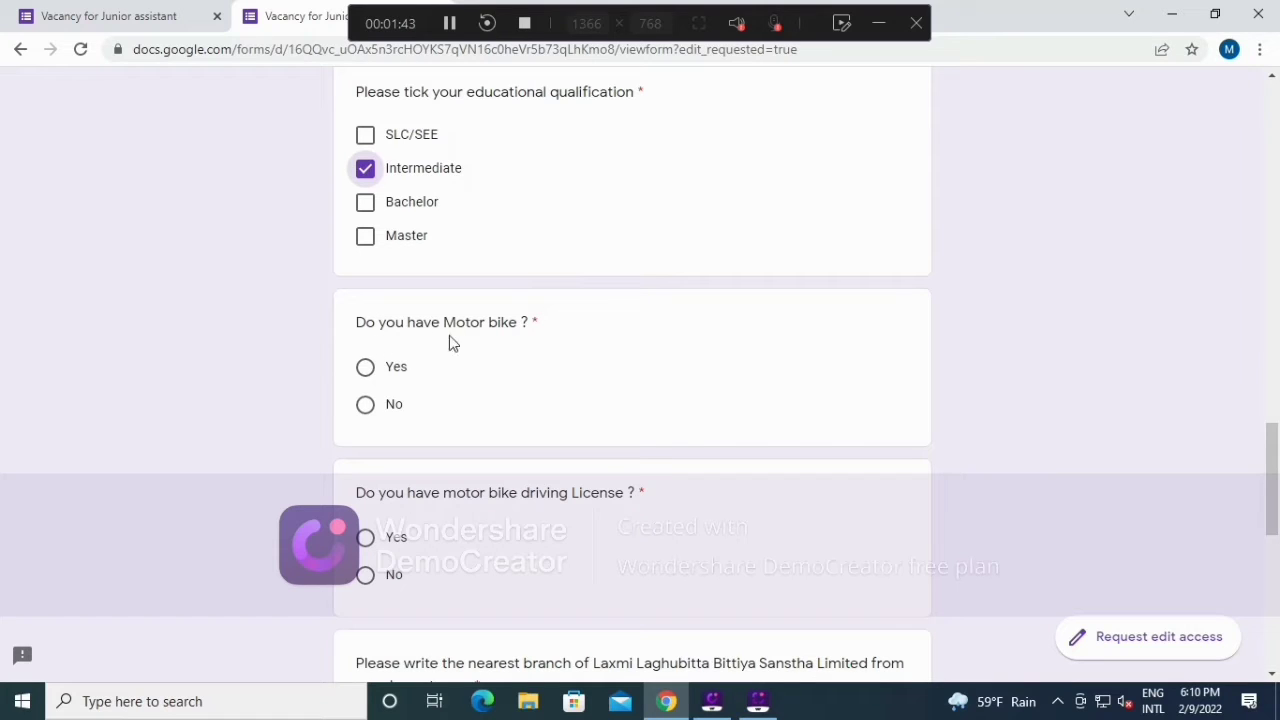
left_click(364, 368)
scroll(514, 346, "down", 2)
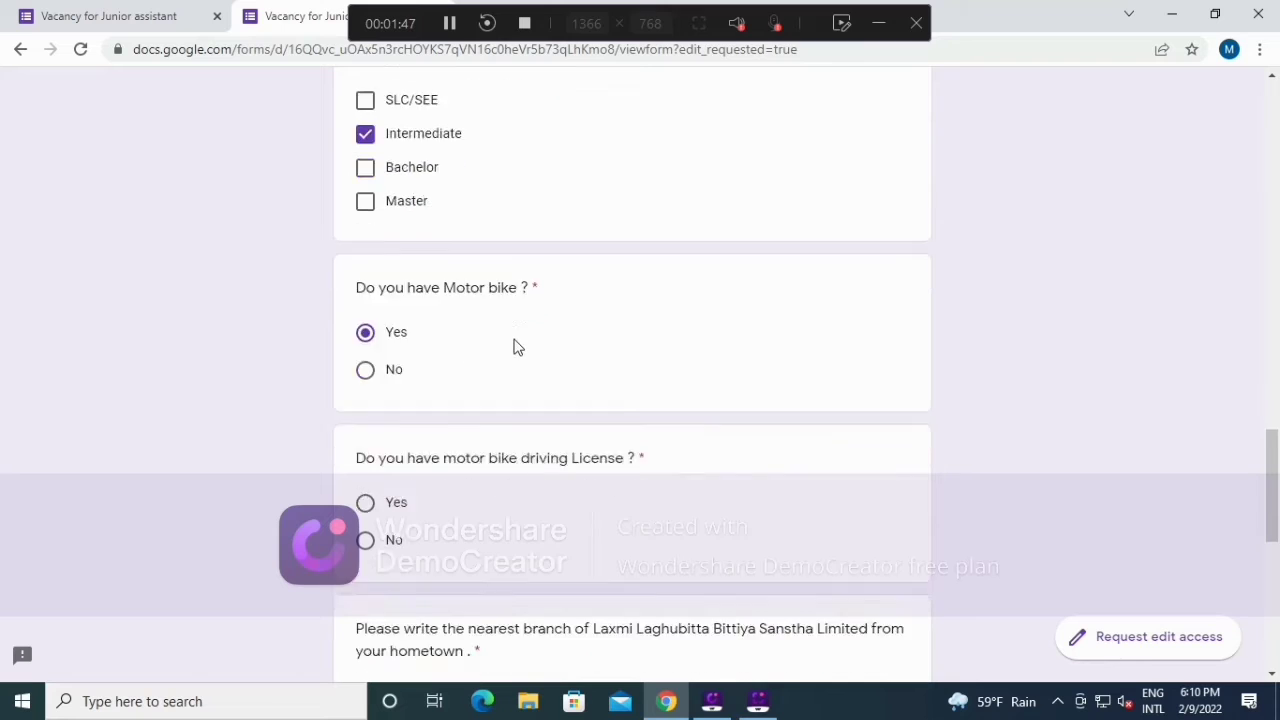
left_click(365, 352)
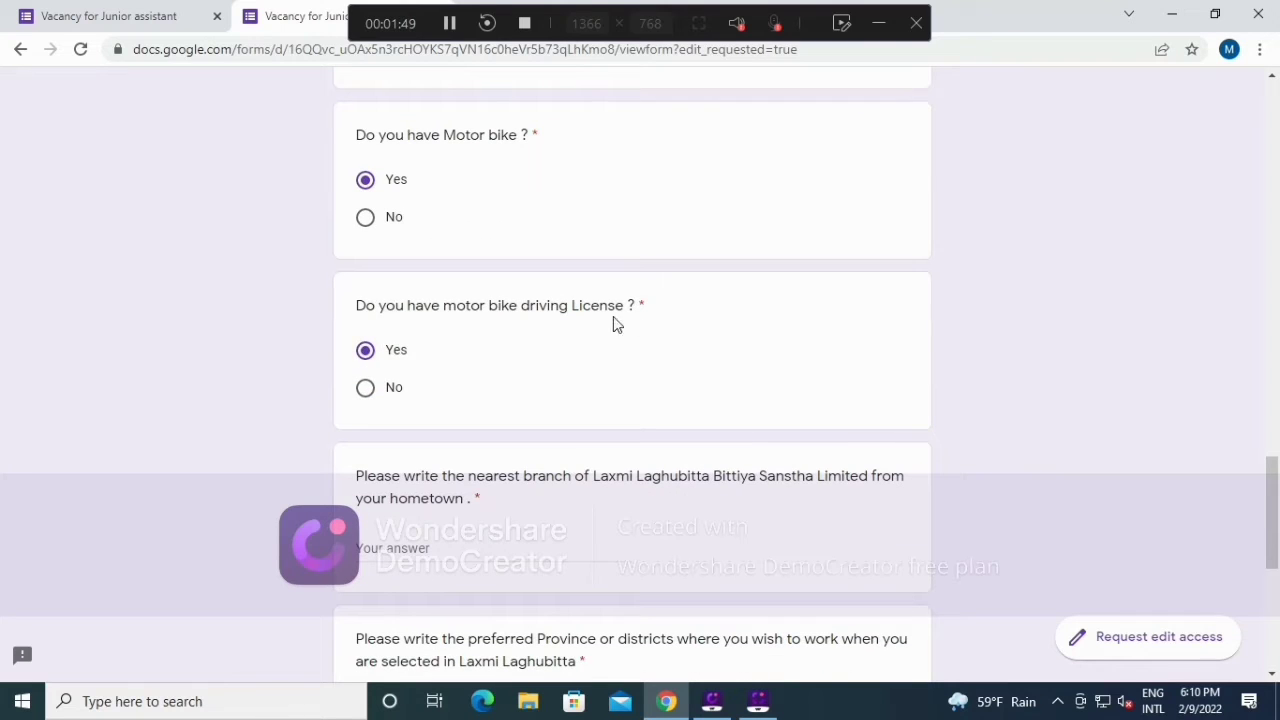
scroll(584, 318, "down", 2)
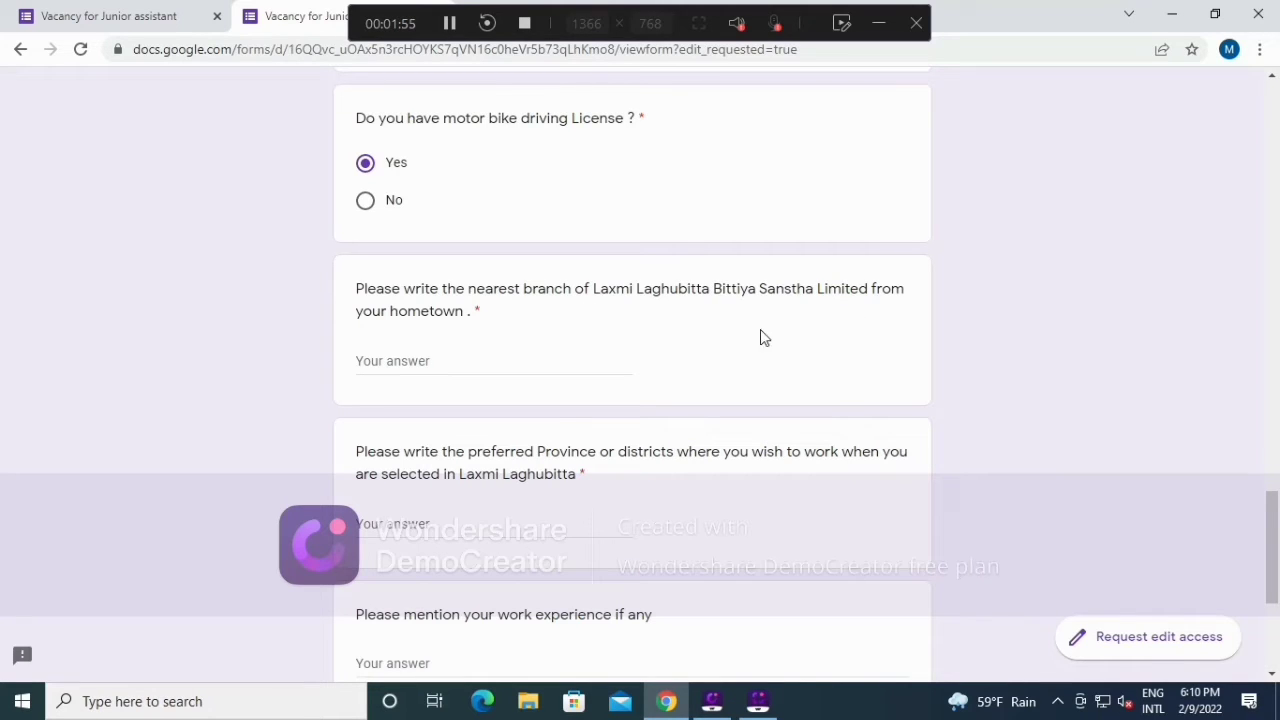
Step: Answer 'dhangadhi' for nearest branch and 'Dhangadhi' for preferred province/district
left_click(435, 362)
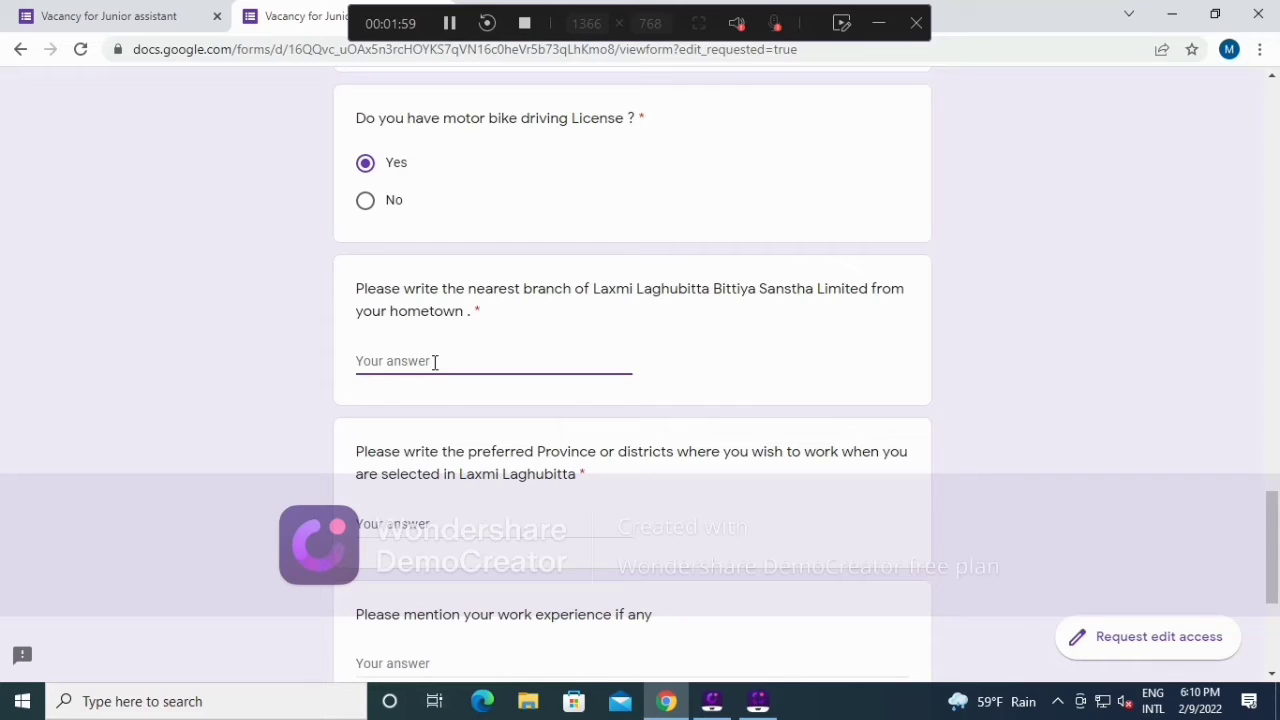
type("d")
type("hangadhi")
scroll(629, 366, "down", 2)
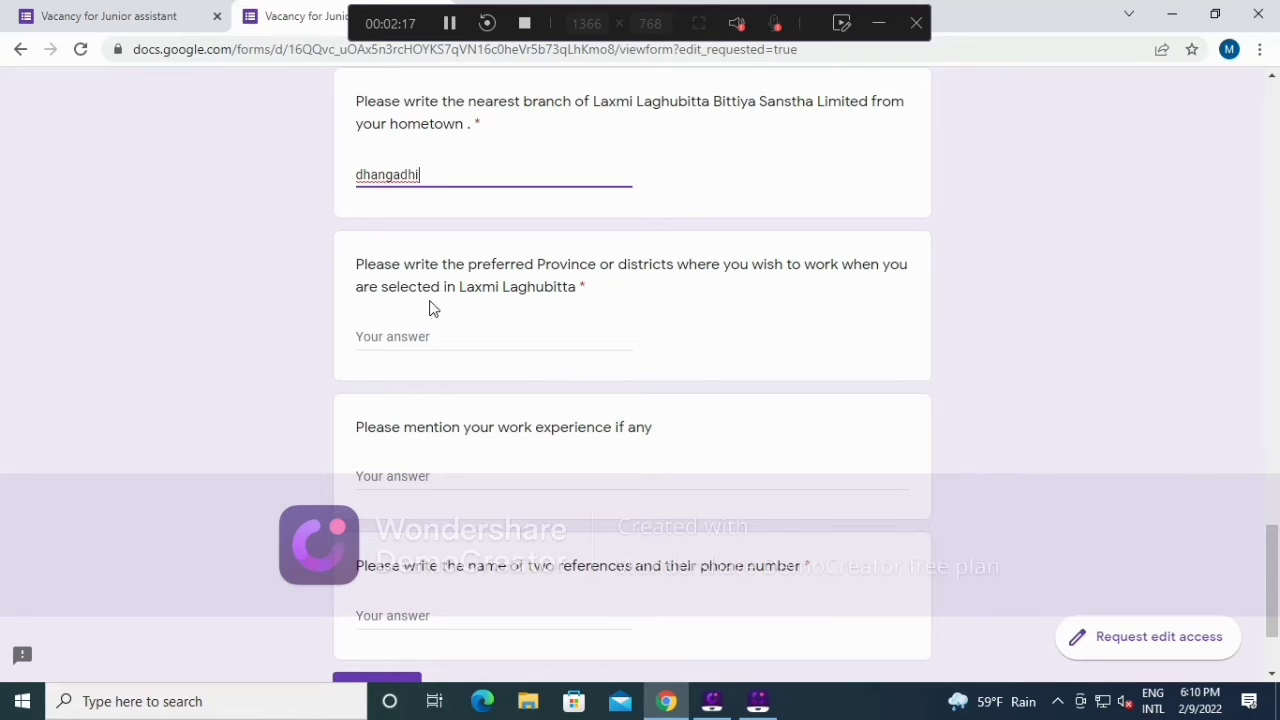
left_click(396, 340)
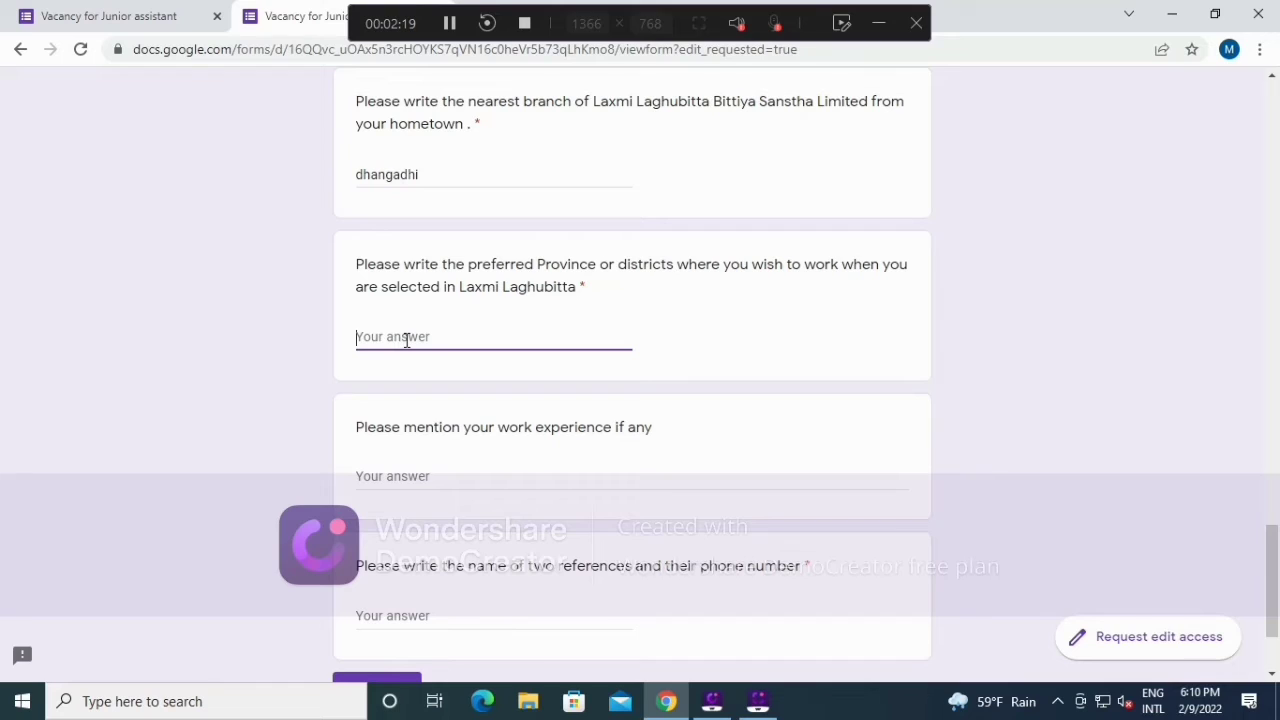
type("Dhangadhi")
scroll(407, 340, "down", 1)
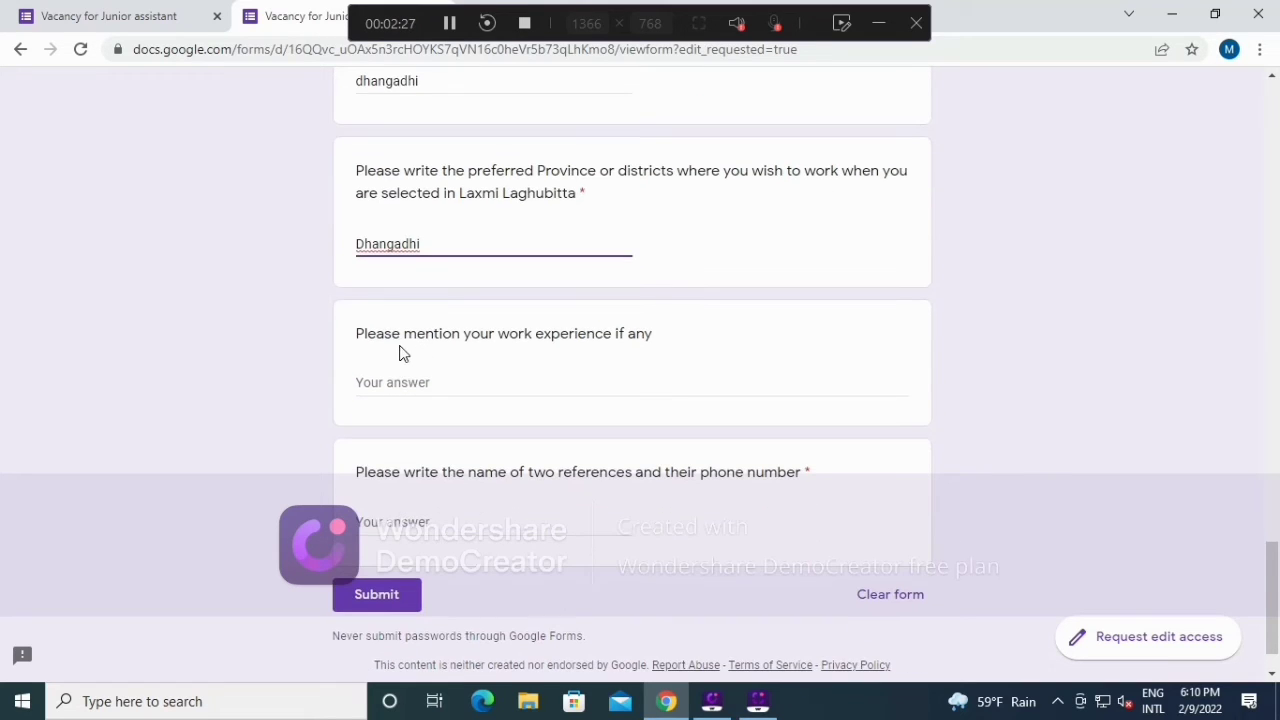
Step: Enter work experience 'Binabari Krishi bahuudeshiya cooperative and Masta saving & credit cooperative', correcting typos
left_click(452, 384)
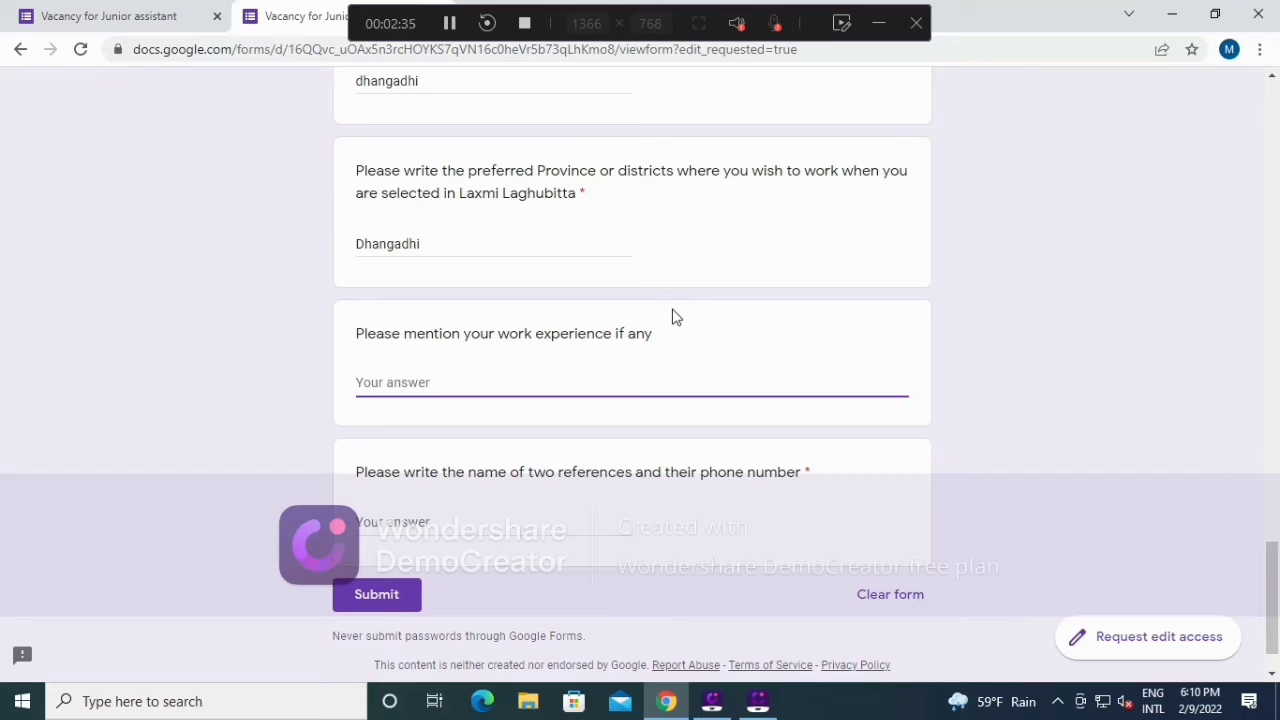
type("Masta Savi")
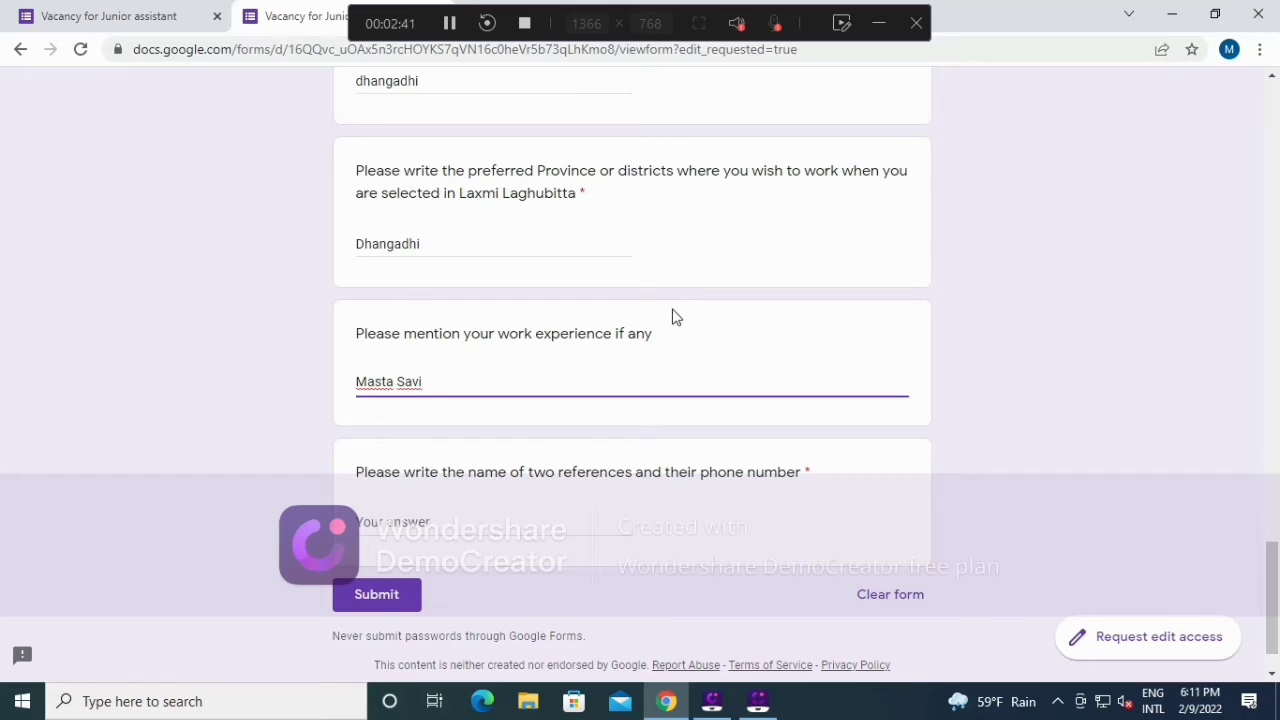
key("BackSpace")
key("BackSpace")
key("BackSpace")
type("Binabari bahuudeshiy")
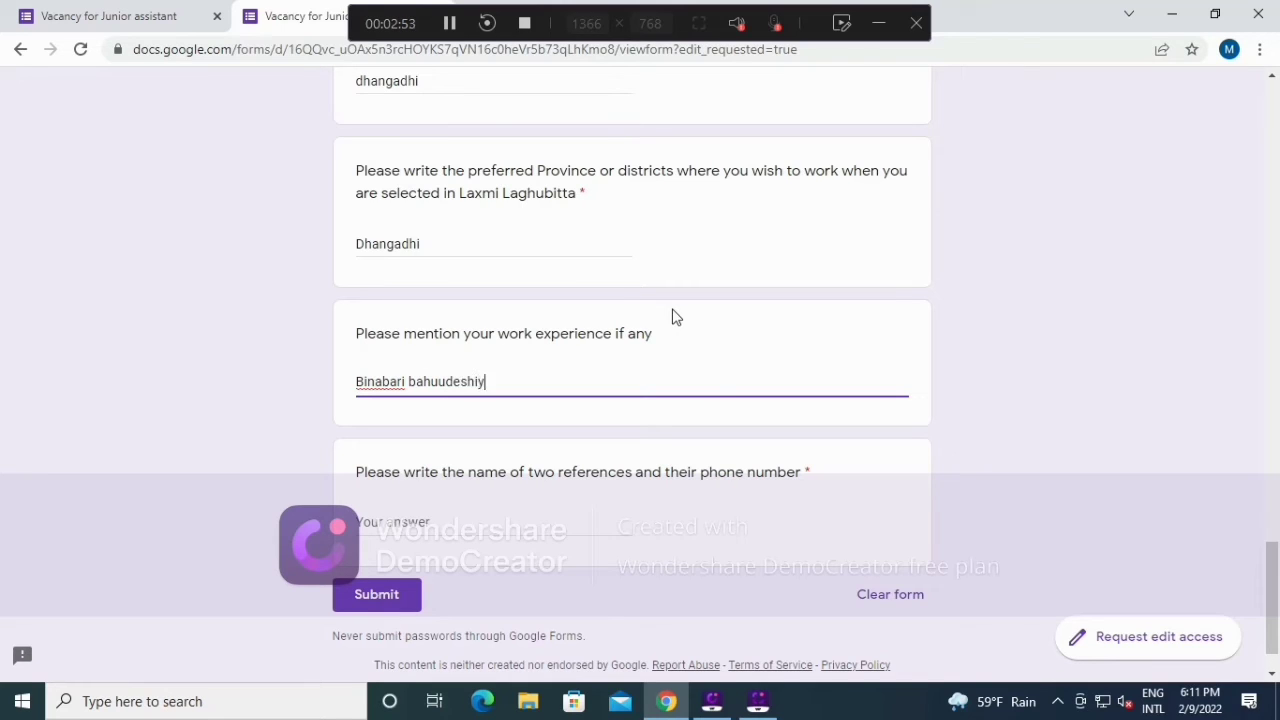
type("a")
key("Left")
key("Left")
key("Left")
key("Left")
type("Kris")
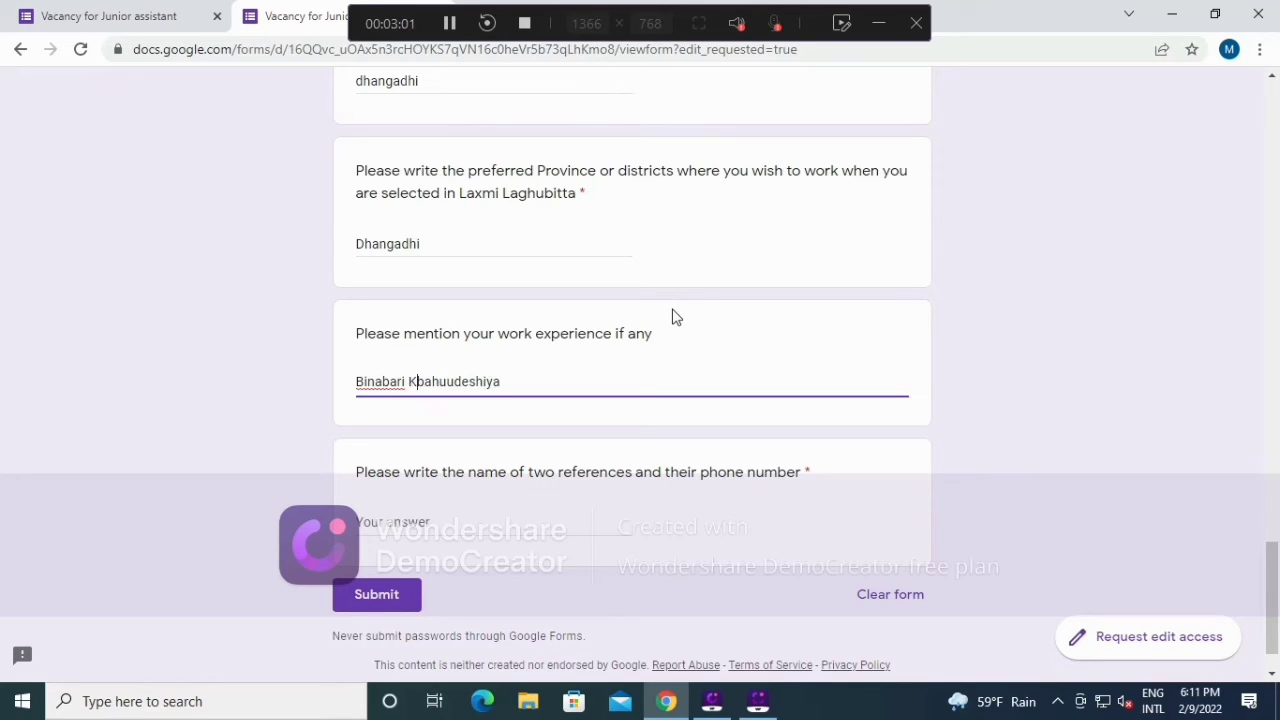
type("hi")
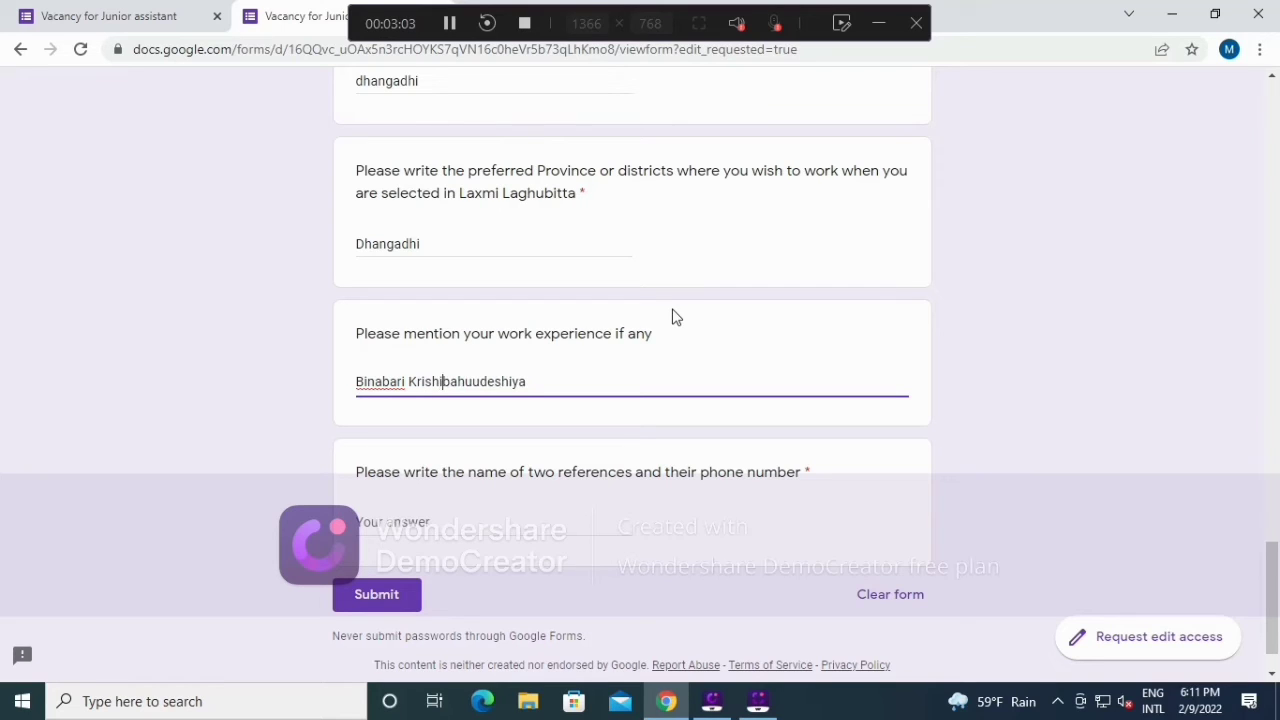
key("Right")
key("Right")
key("Right")
key("Right")
key("Right")
key("Right")
key("Right")
key("Right")
key("Right")
key("Right")
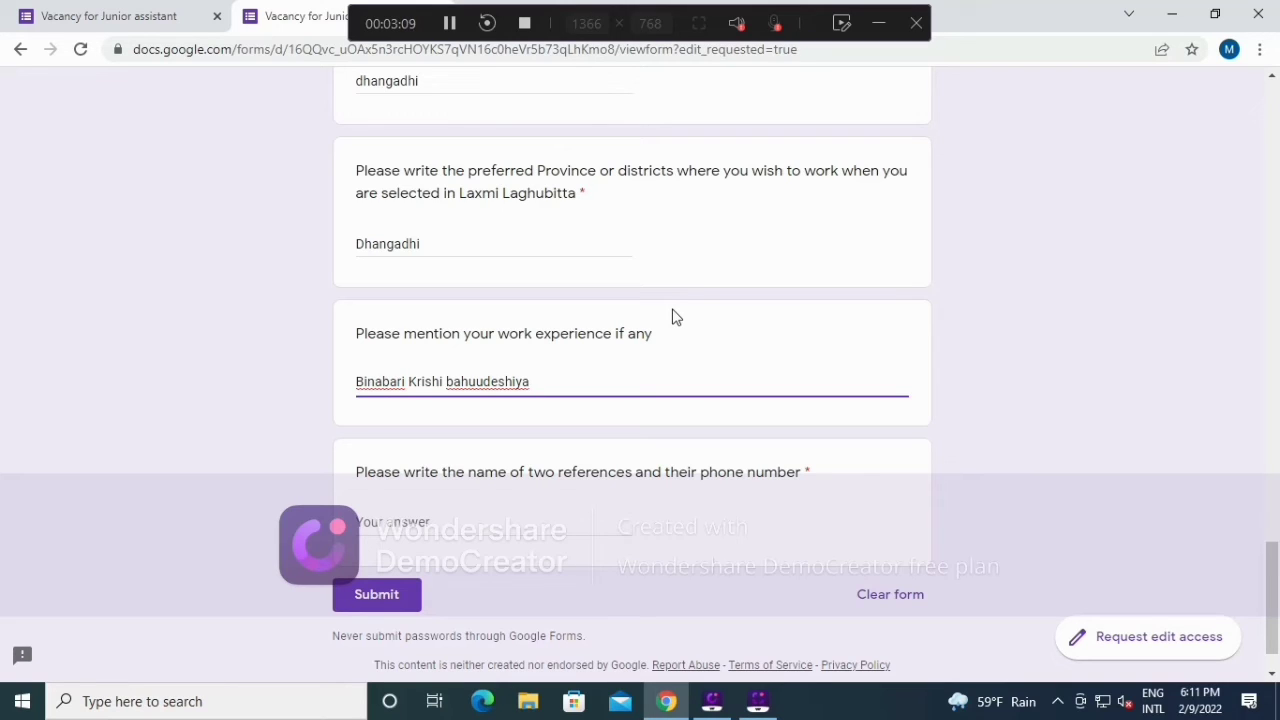
type("cooperative an")
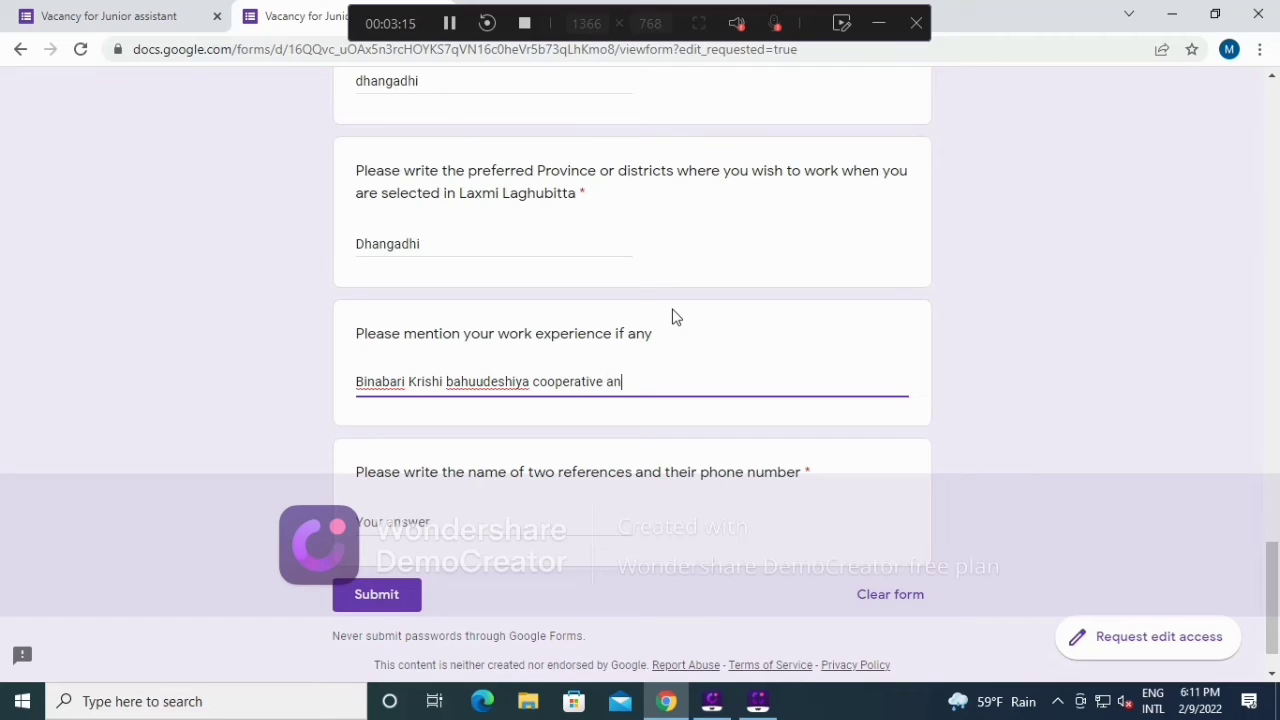
type("d Masta saving")
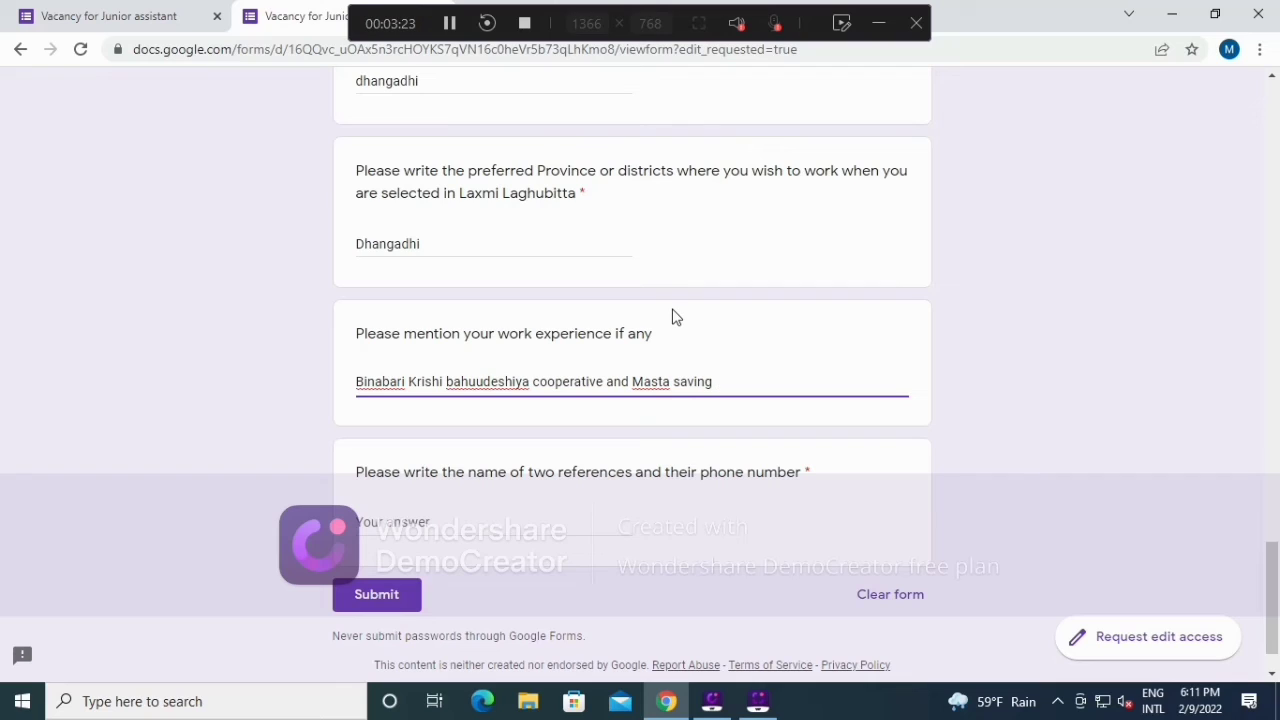
type("& c")
type("red")
type("it ")
type("coop")
type("era")
type("tive")
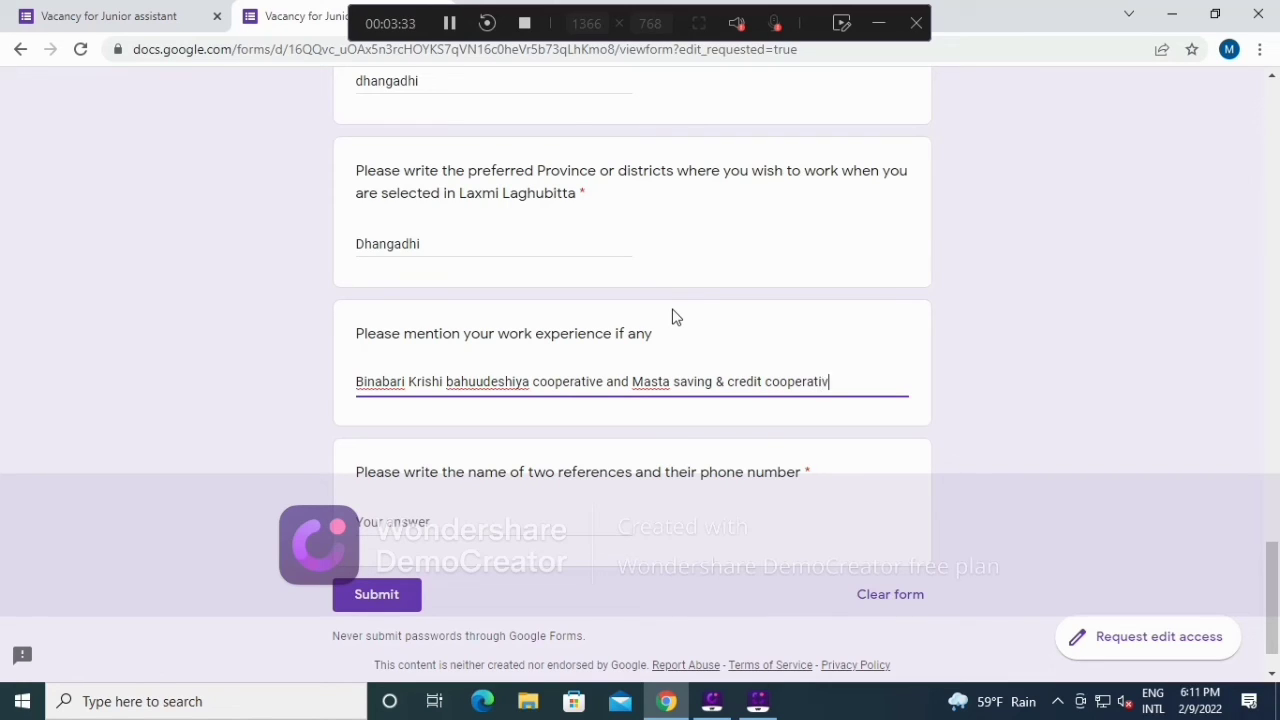
scroll(560, 420, "down", 1)
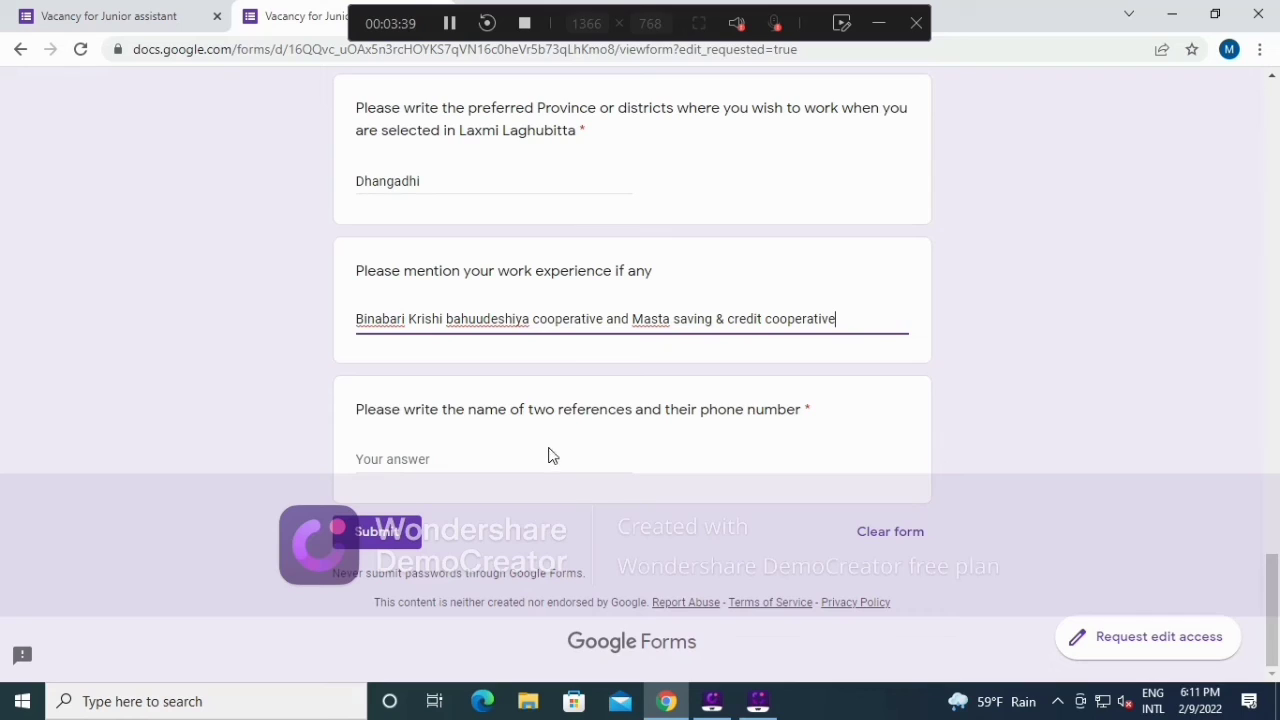
Step: Enter a reference's name and phone number in the references answer
left_click(419, 460)
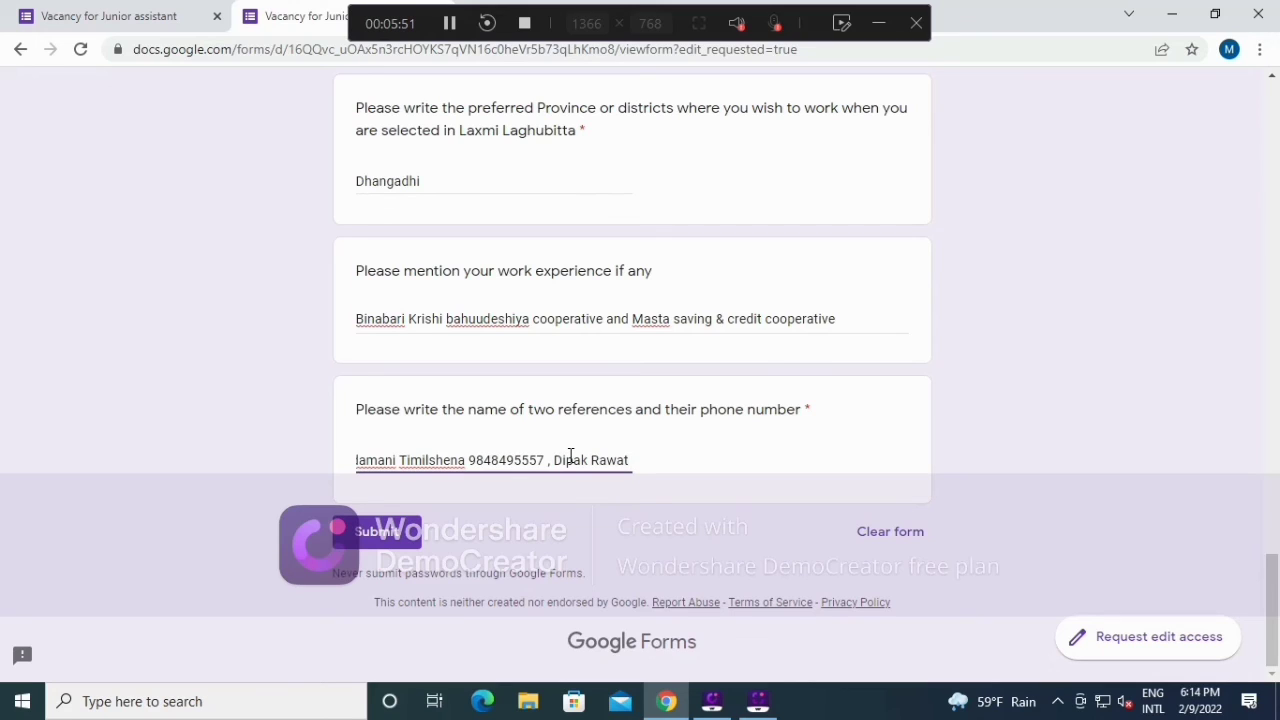
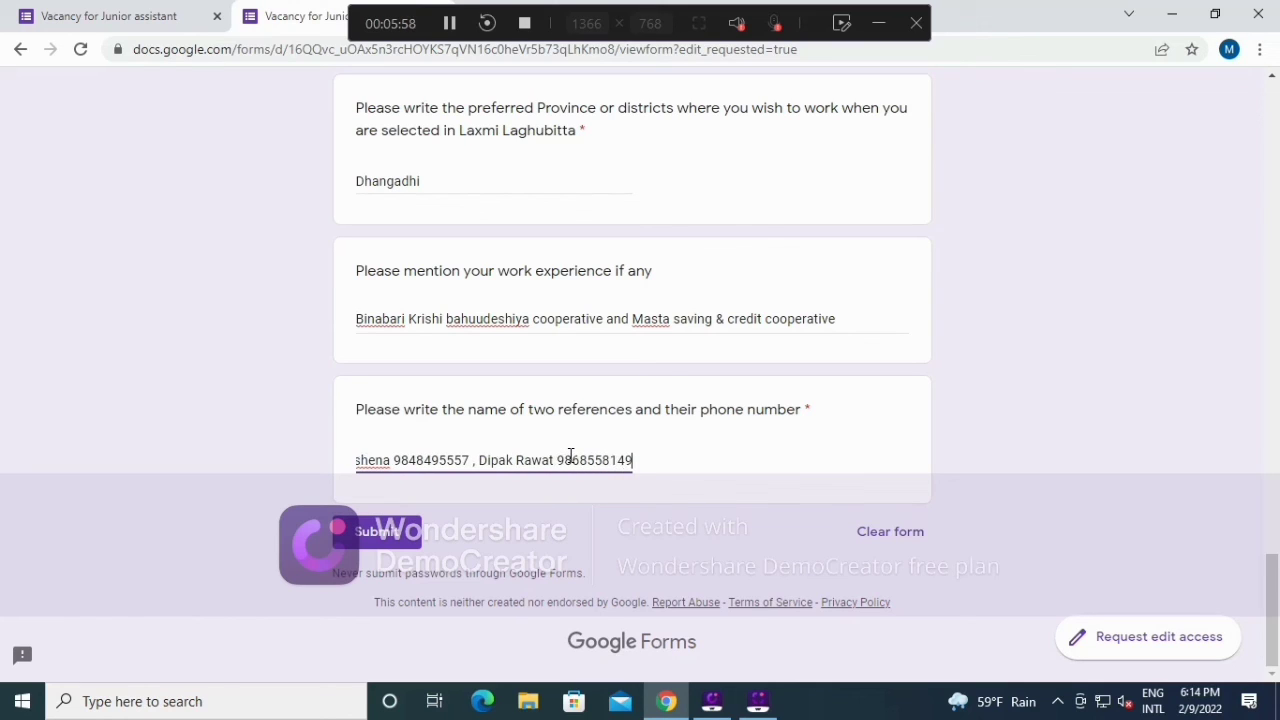
Step: Submit the completed application, then start another response
left_click(405, 530)
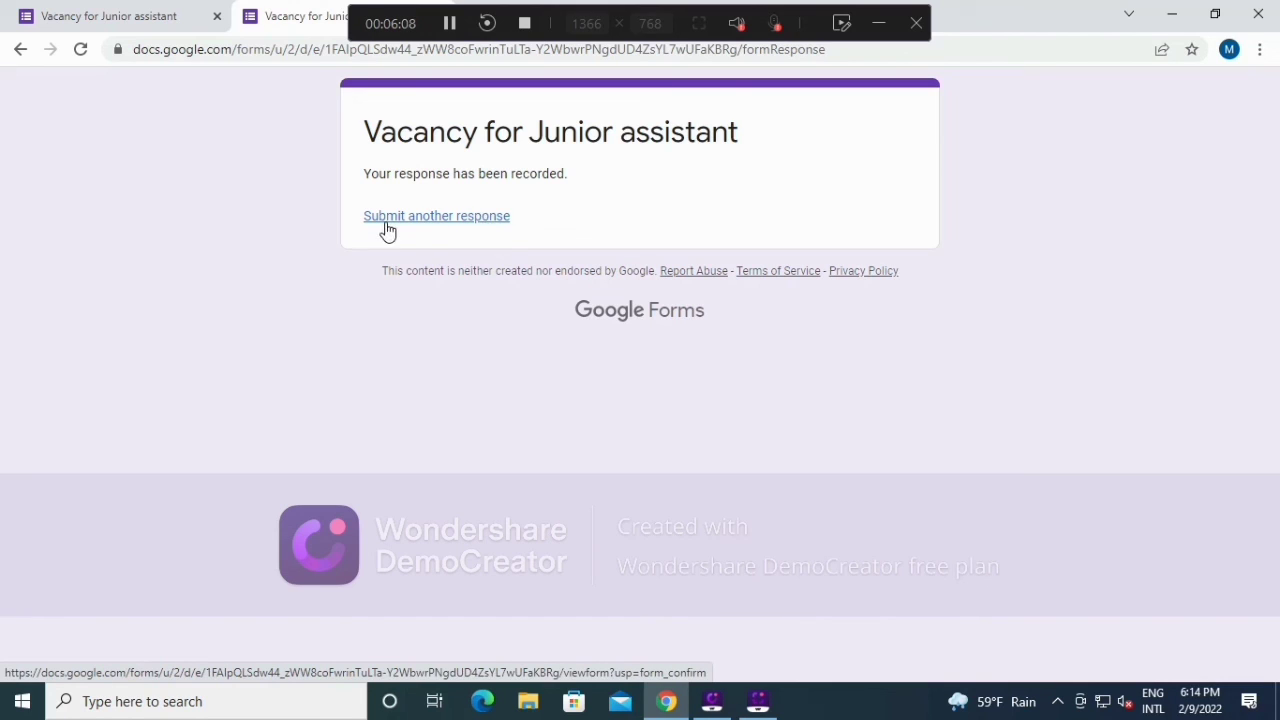
left_click(476, 220)
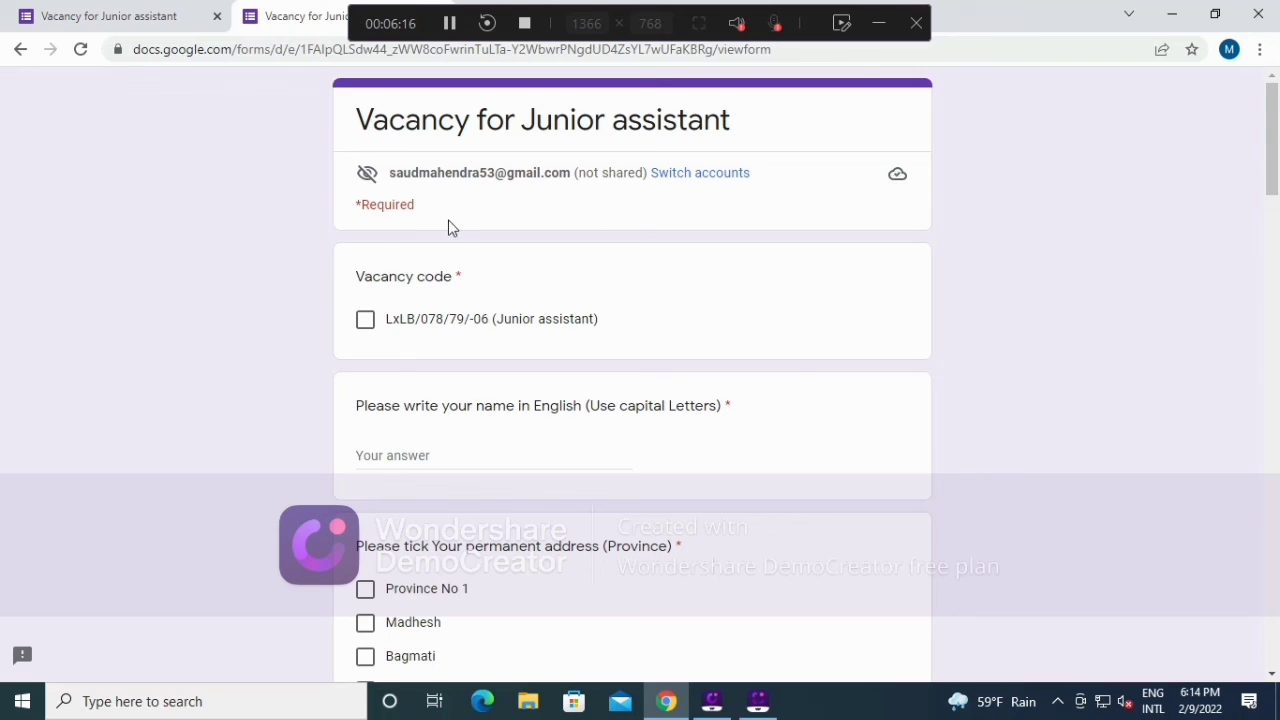
Step: Scroll through the blank form to confirm every answer is empty, then return to the top
scroll(449, 314, "down", 3)
scroll(449, 326, "down", 18)
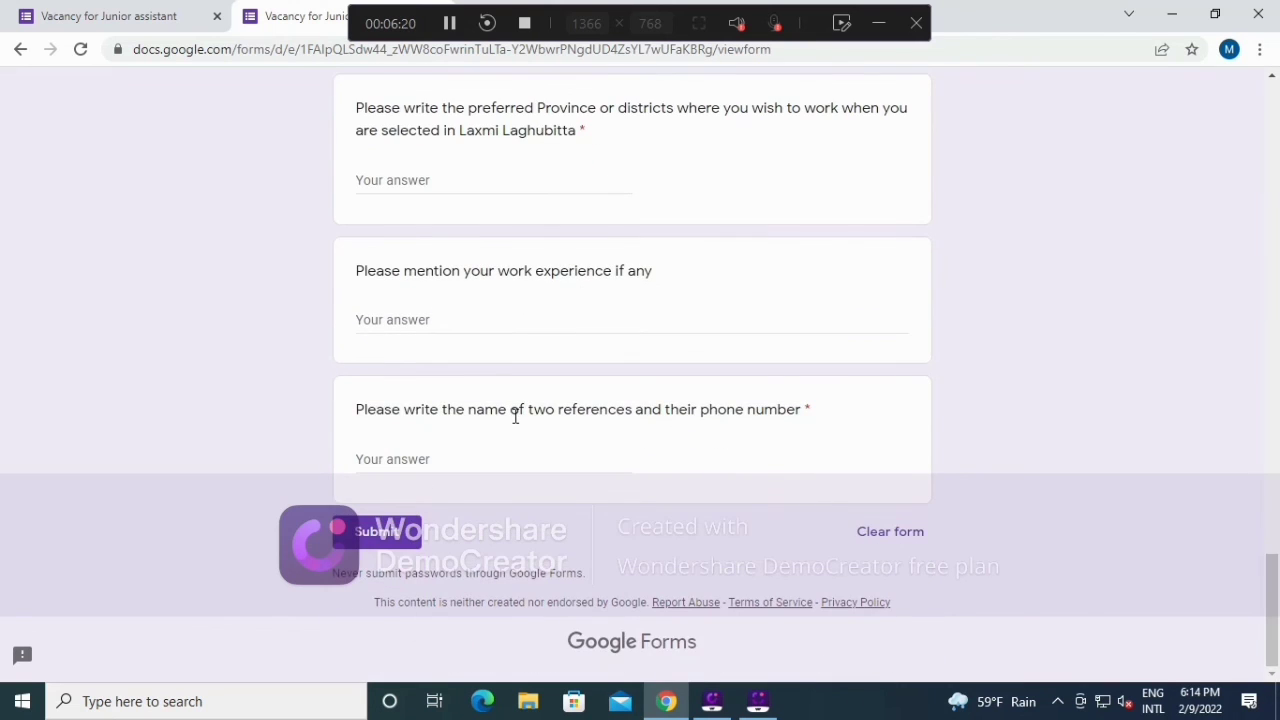
scroll(515, 418, "up", 15)
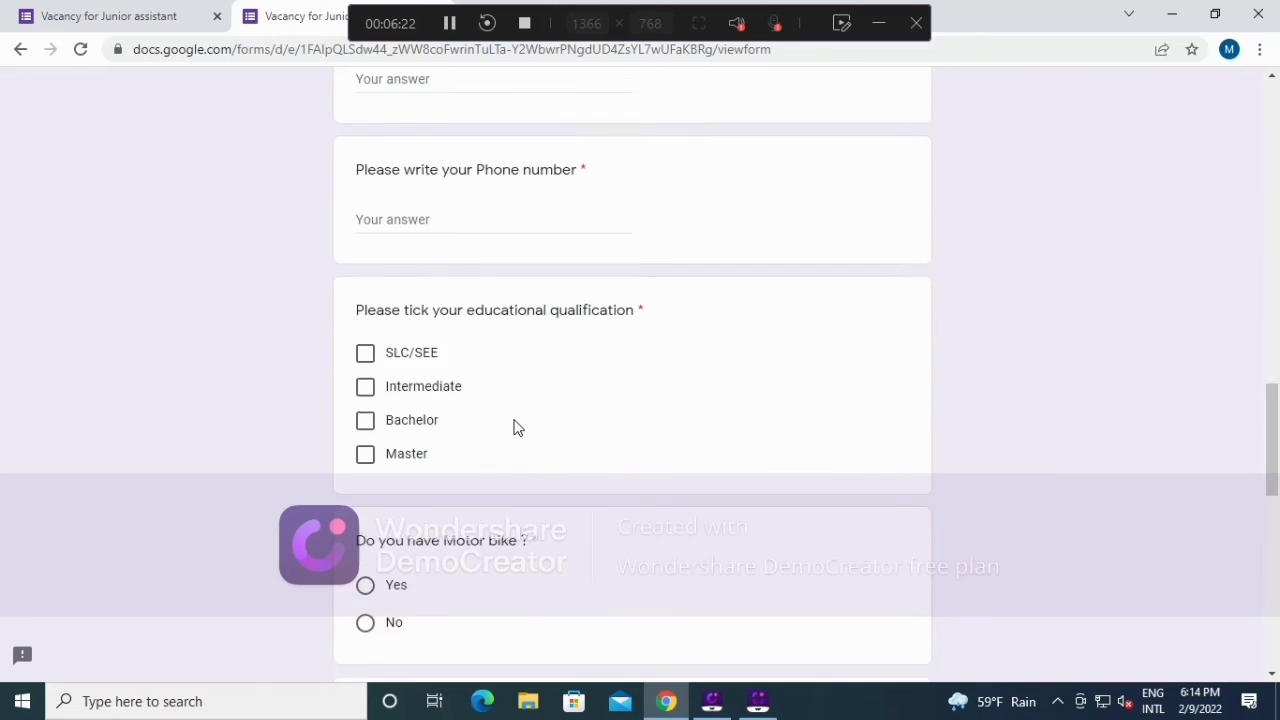
scroll(515, 427, "up", 15)
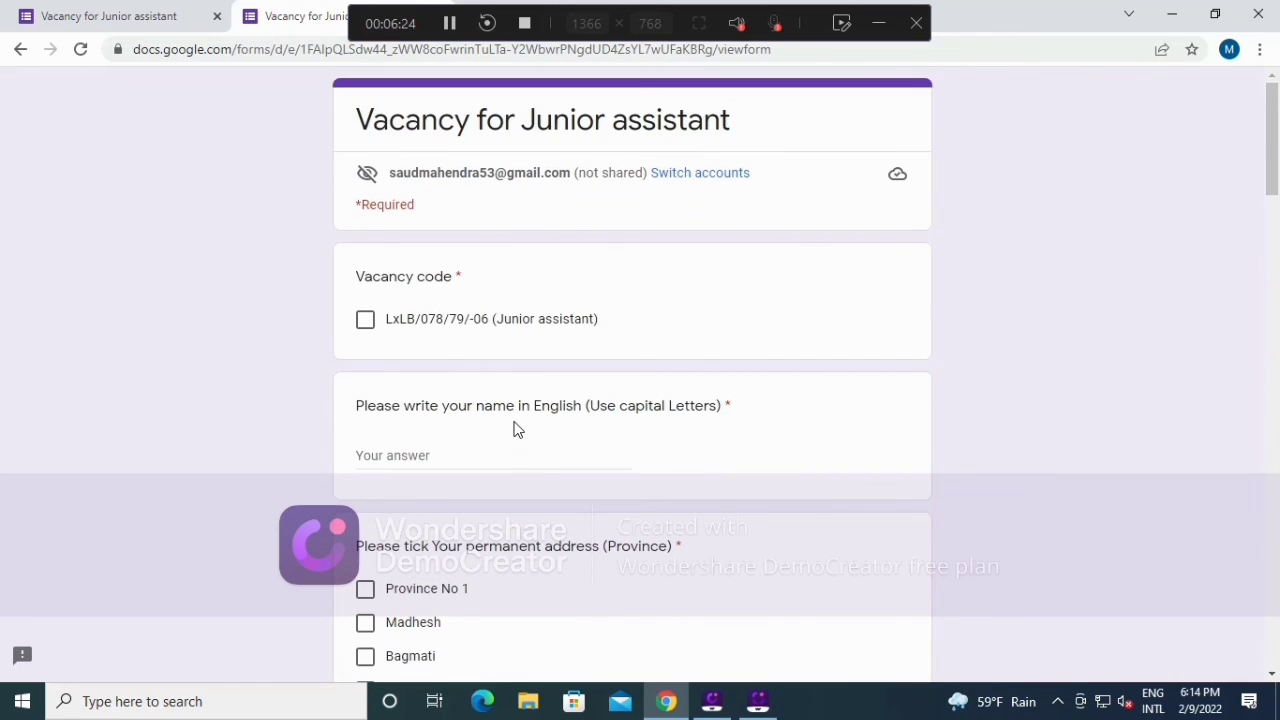